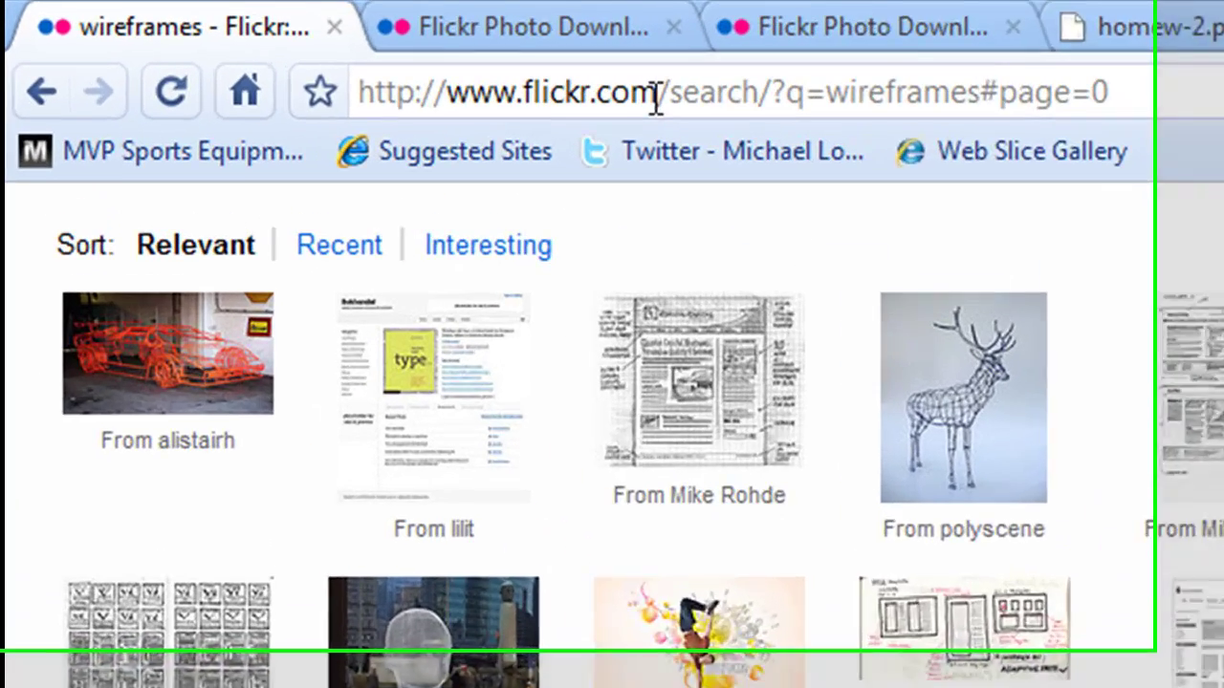
Step: Browse the Flickr photo search results for wireframes and go to the second page of results
scroll(833, 265, "up", 3)
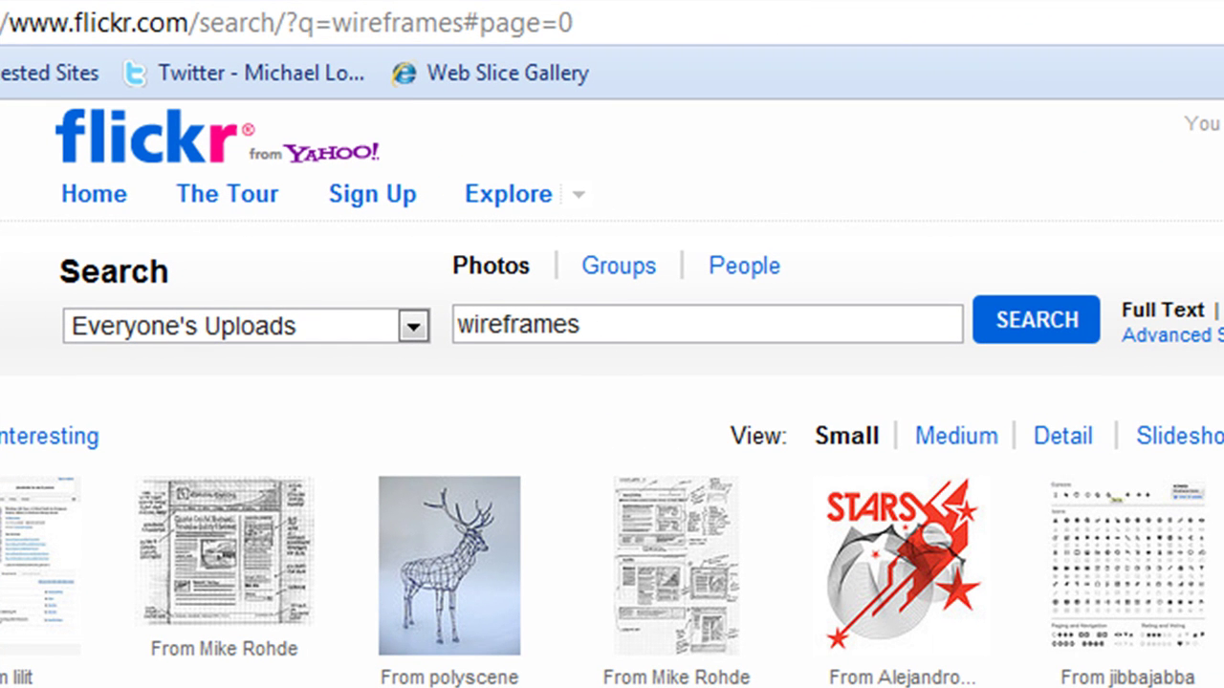
scroll(424, 574, "down", 3)
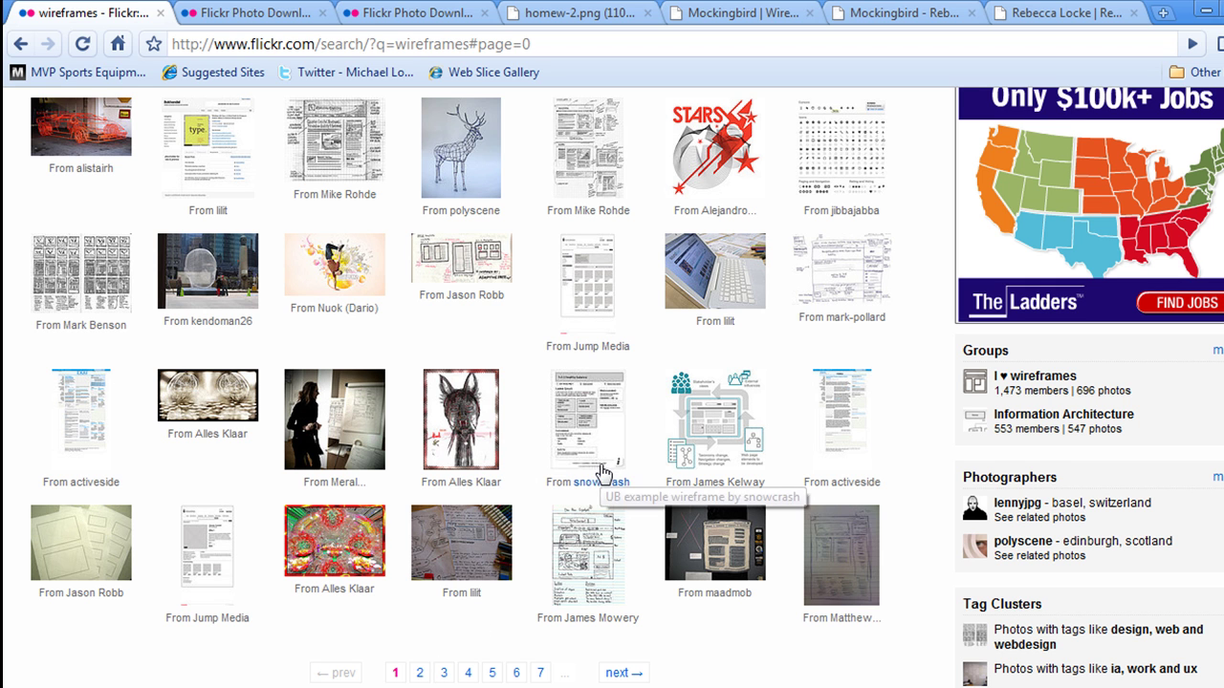
left_click(421, 673)
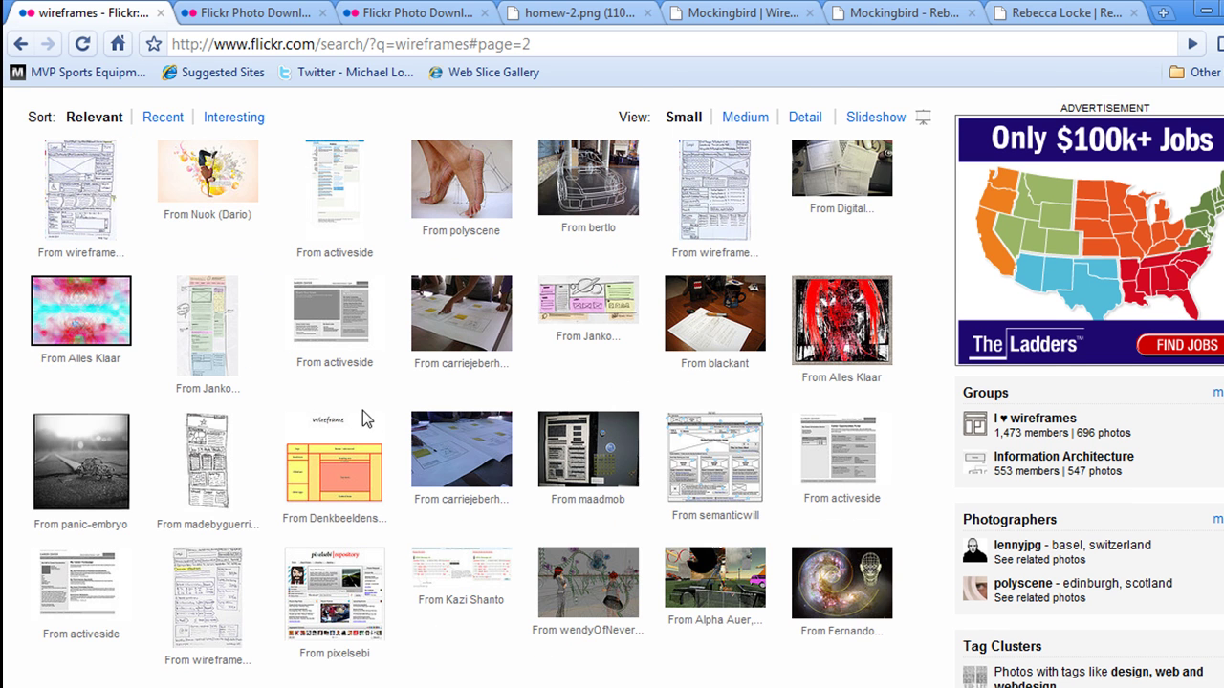
Step: Open the hand-drawn Client Wireframe sketch at large size, examine it from header to footer, and return to the search results
left_click(205, 452)
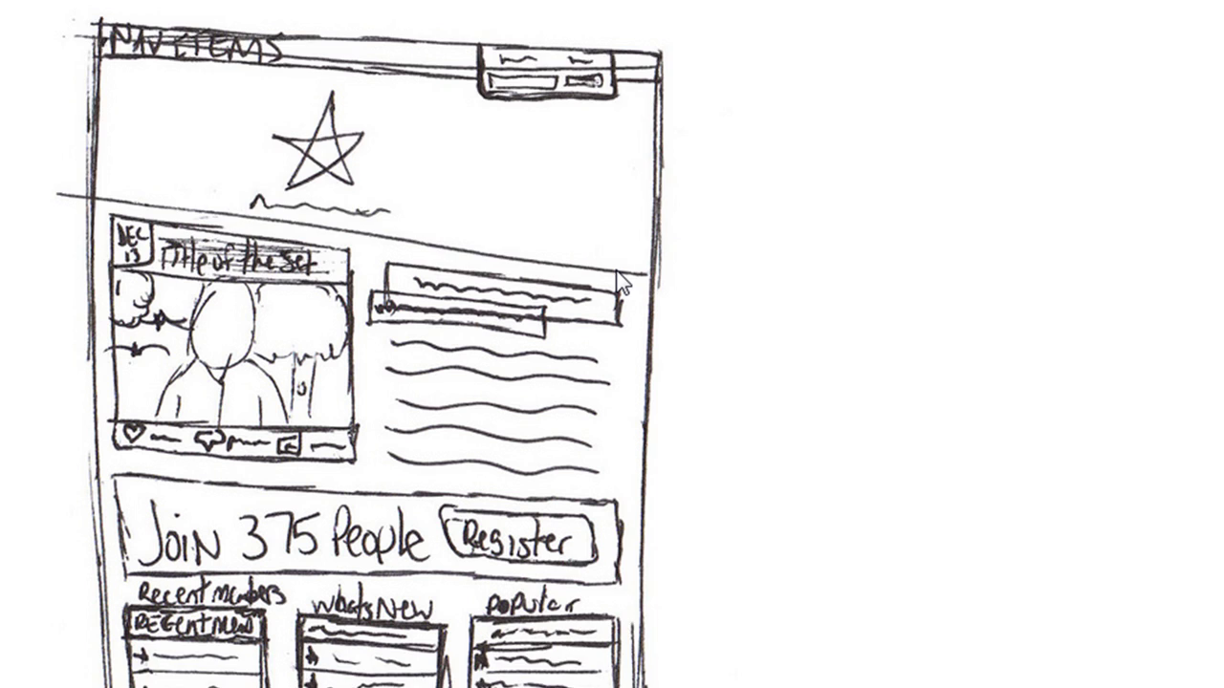
scroll(619, 285, "down", 3)
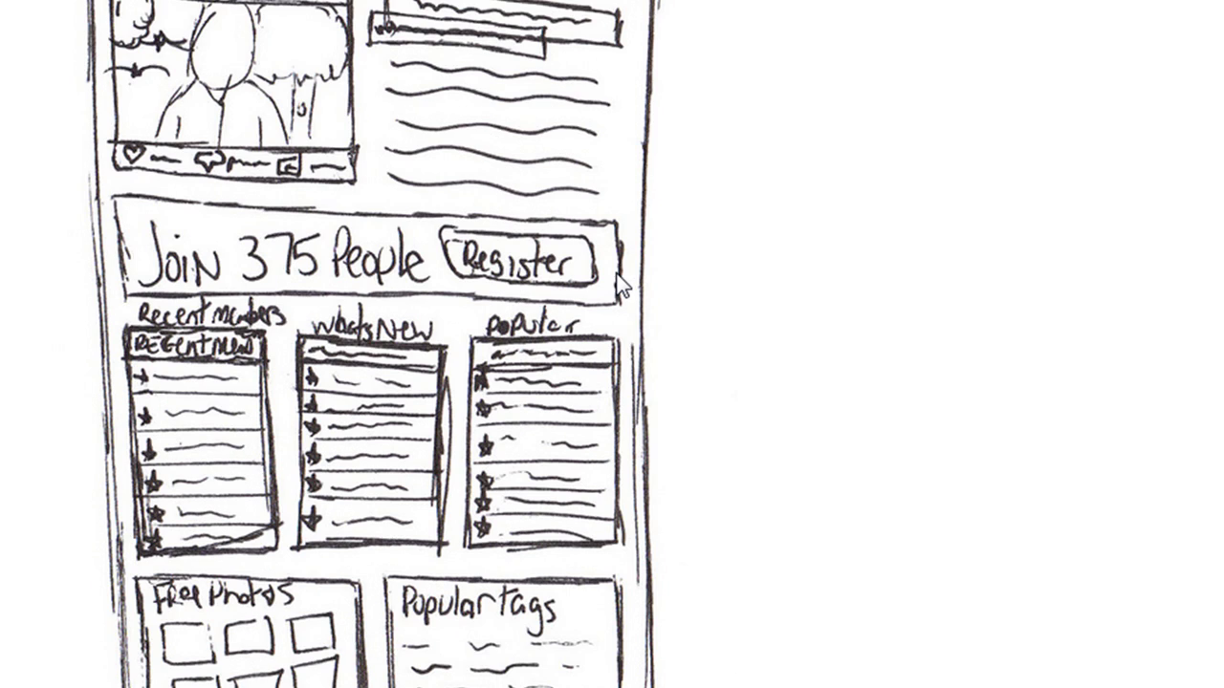
scroll(620, 285, "down", 2)
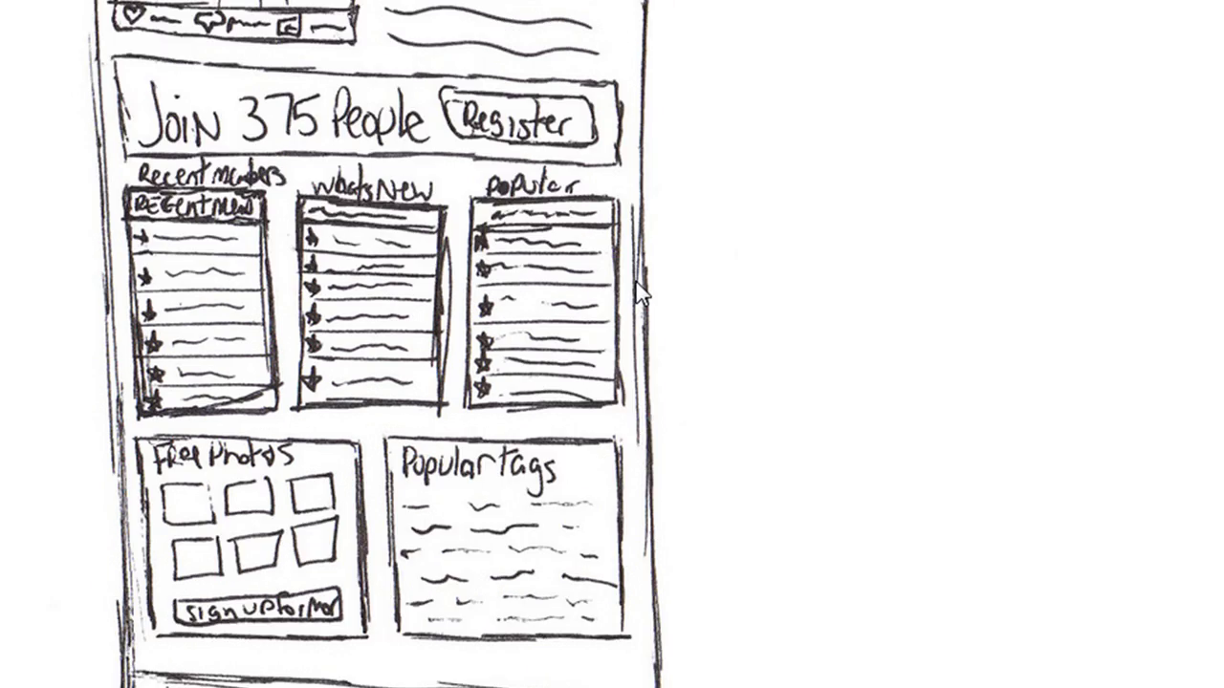
scroll(641, 295, "down", 3)
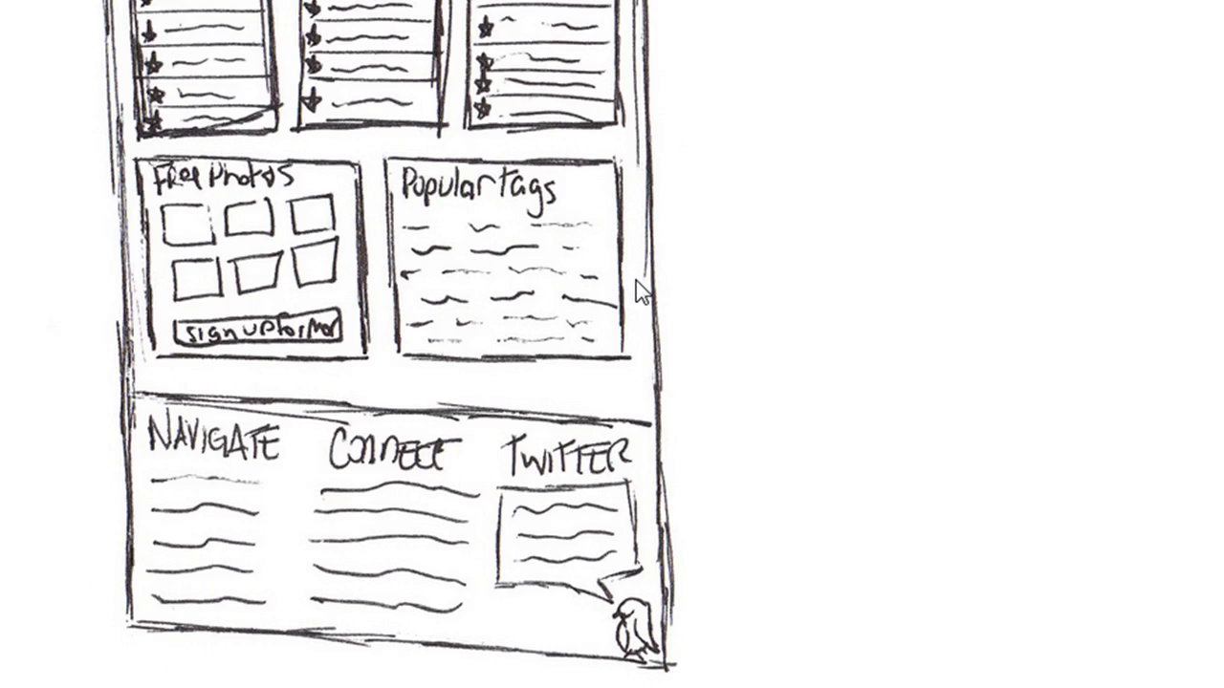
scroll(636, 282, "up", 6)
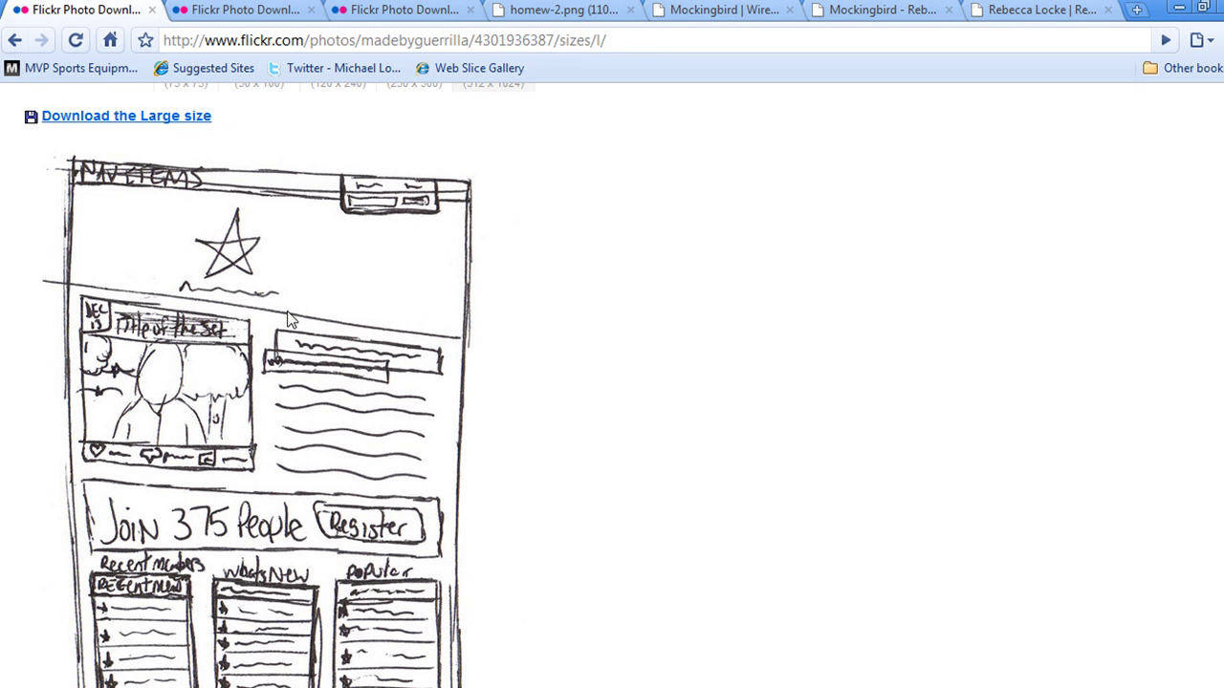
left_click(15, 42)
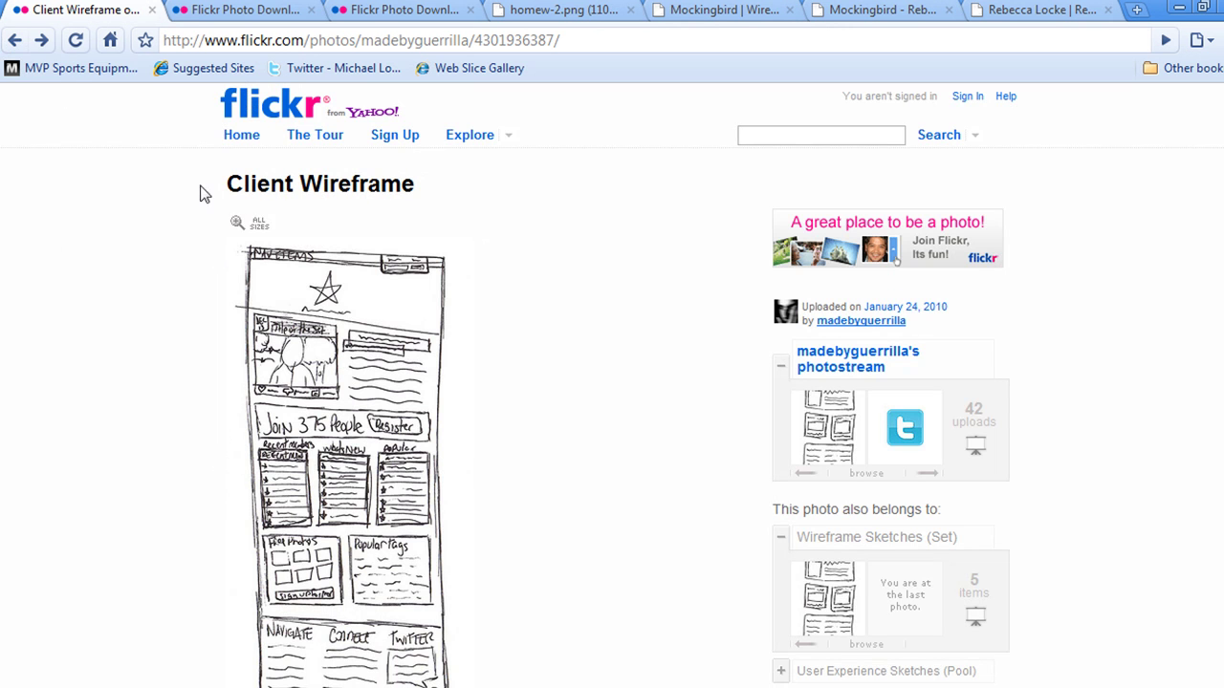
left_click(15, 42)
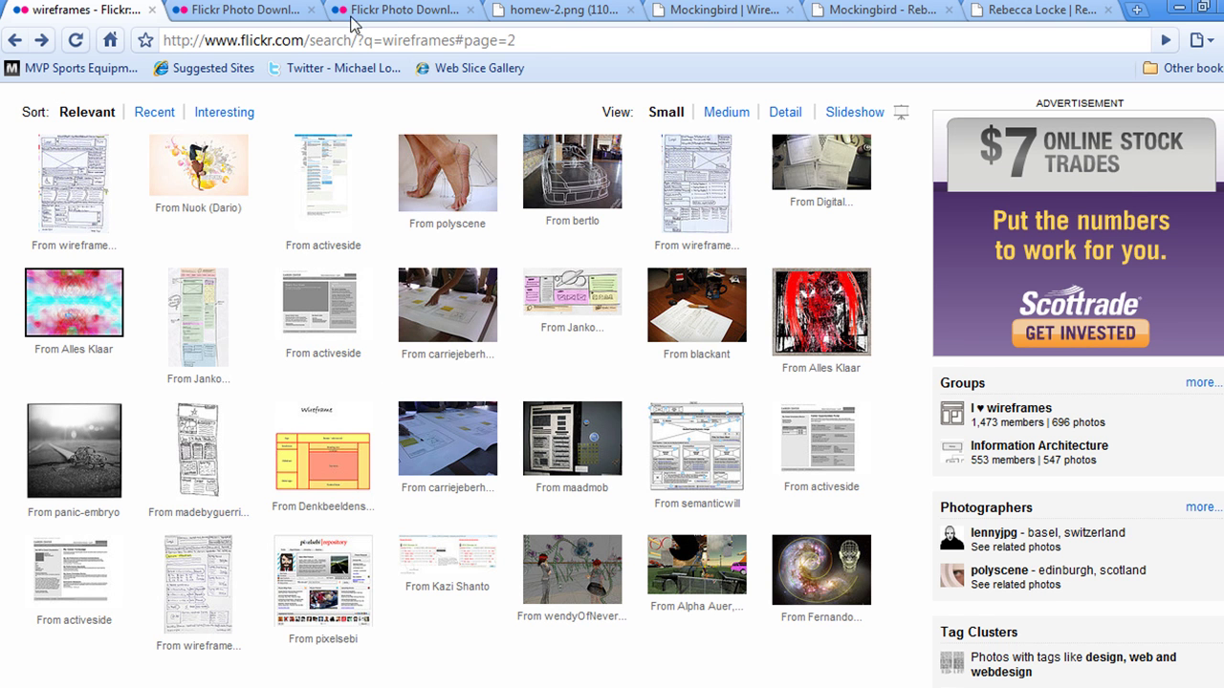
Step: Examine the homew-2.png wireframe of the Euro Rail Hobbies home page, including the sections below the welcome banner
left_click(258, 11)
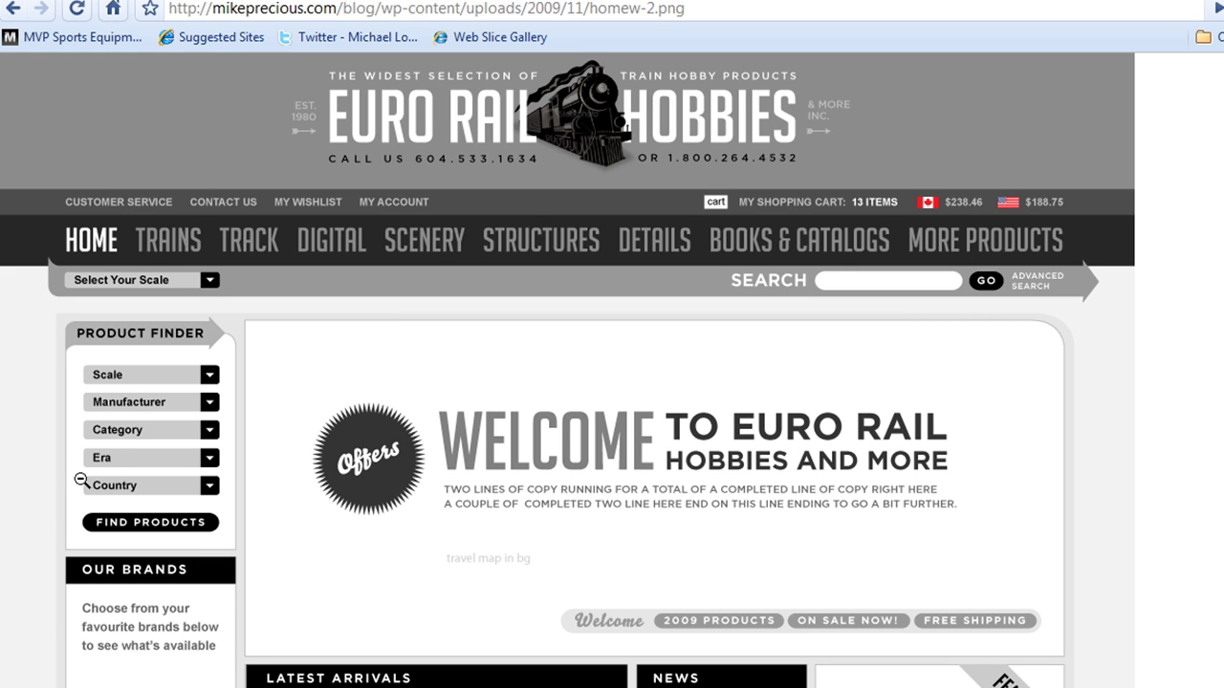
scroll(315, 388, "down", 3)
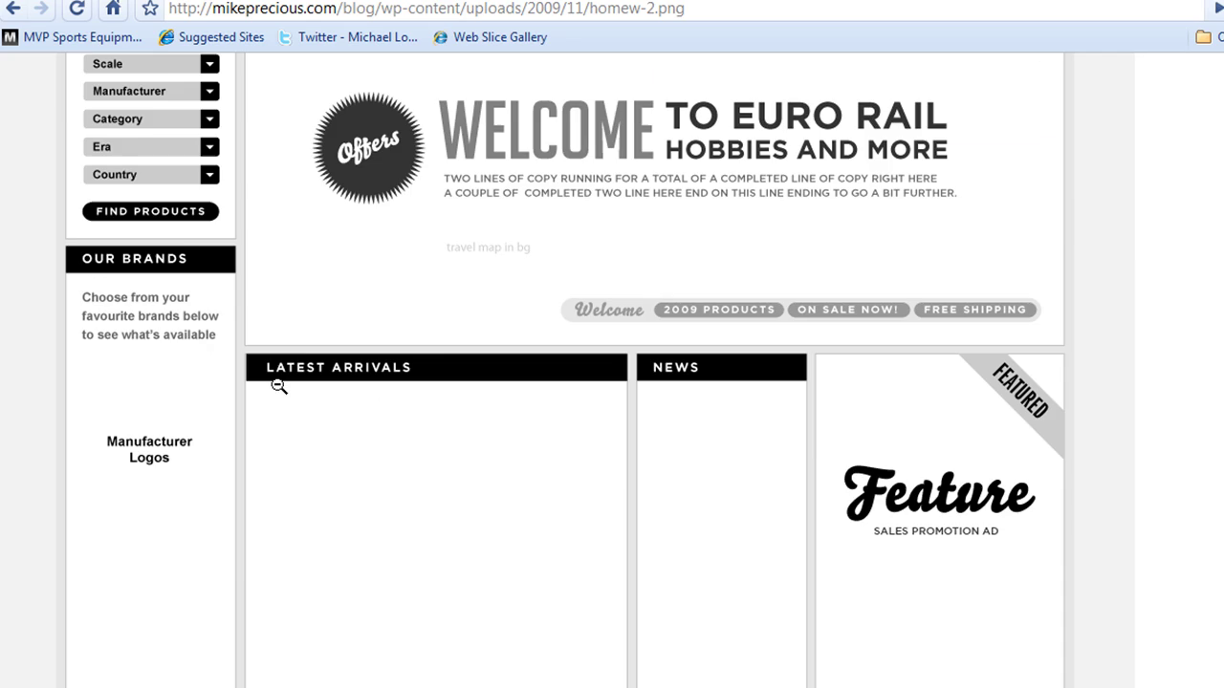
scroll(276, 382, "up", 3)
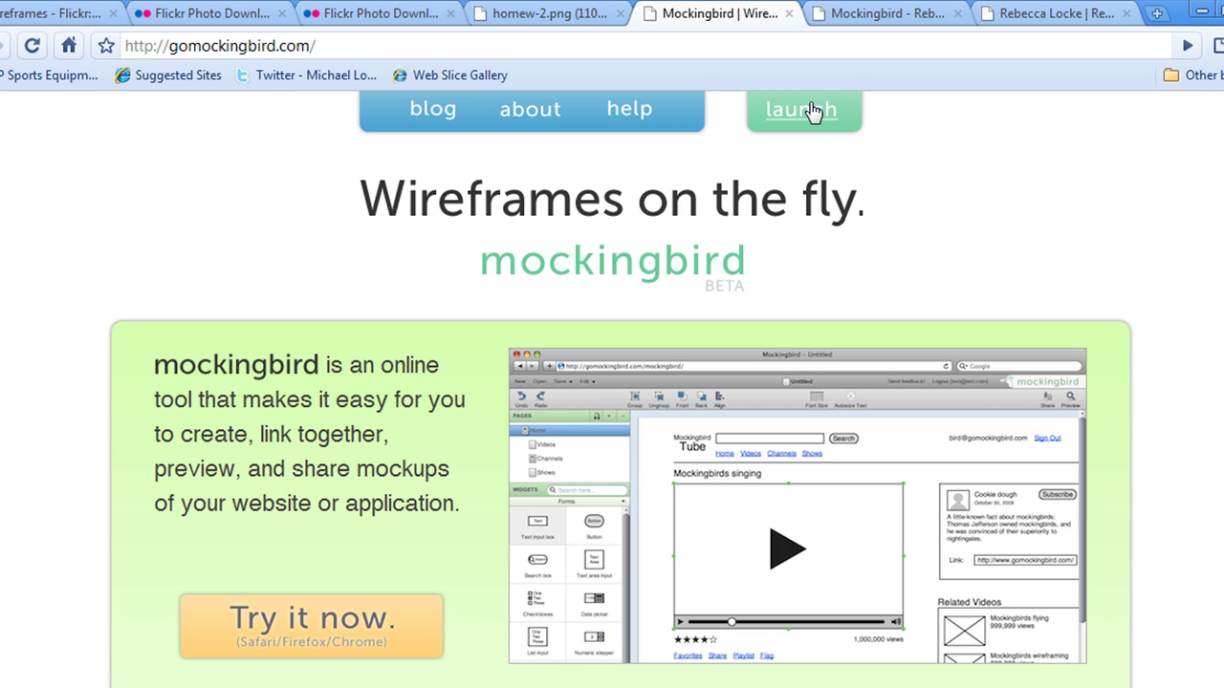
Step: Launch the Mockingbird editor and delete all the sample widgets from the Home page
left_click(809, 111)
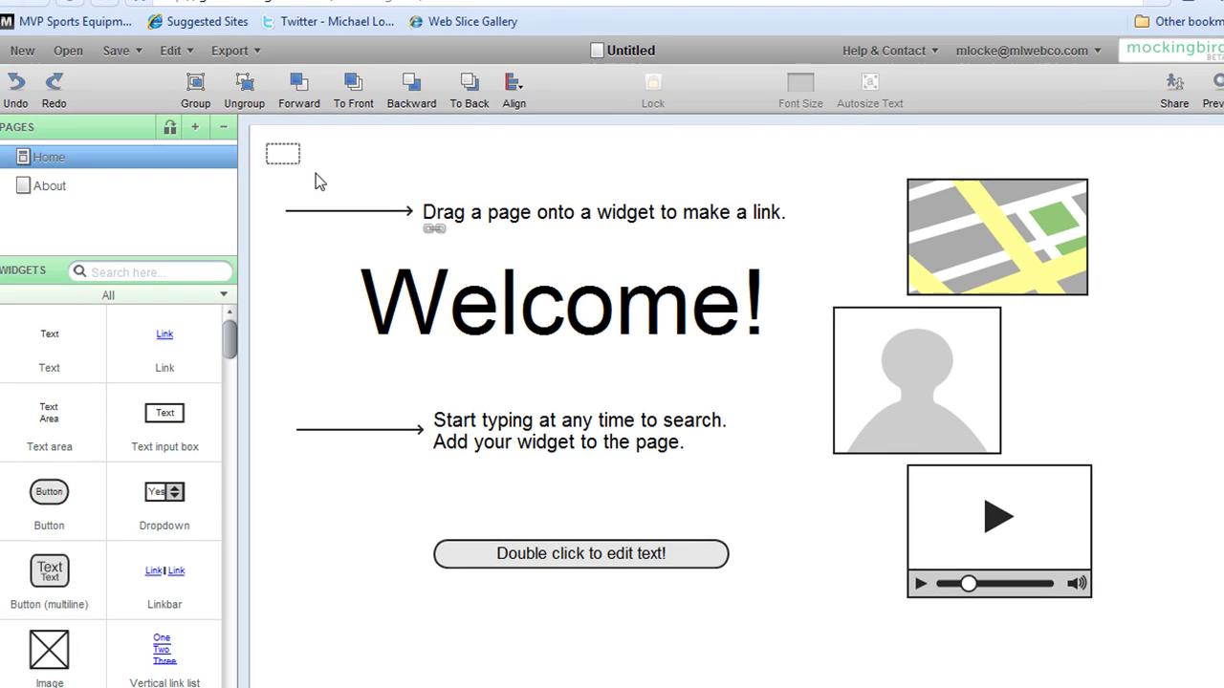
left_click_drag(319, 182, 1156, 678)
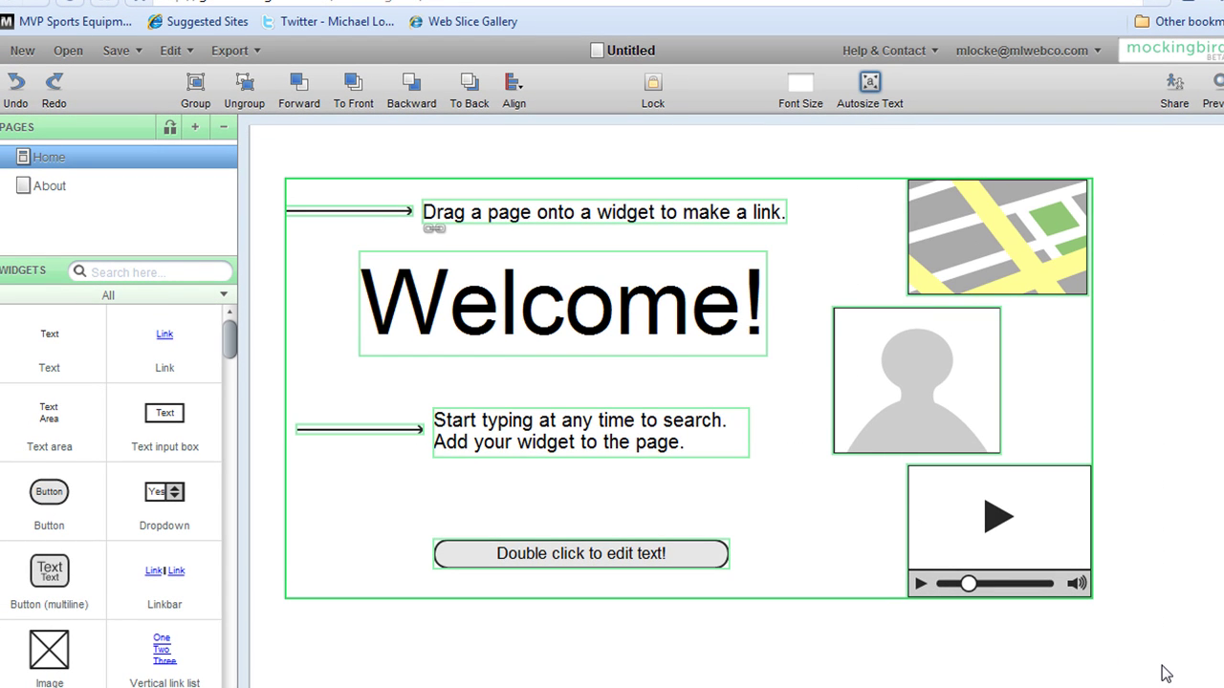
key("Delete")
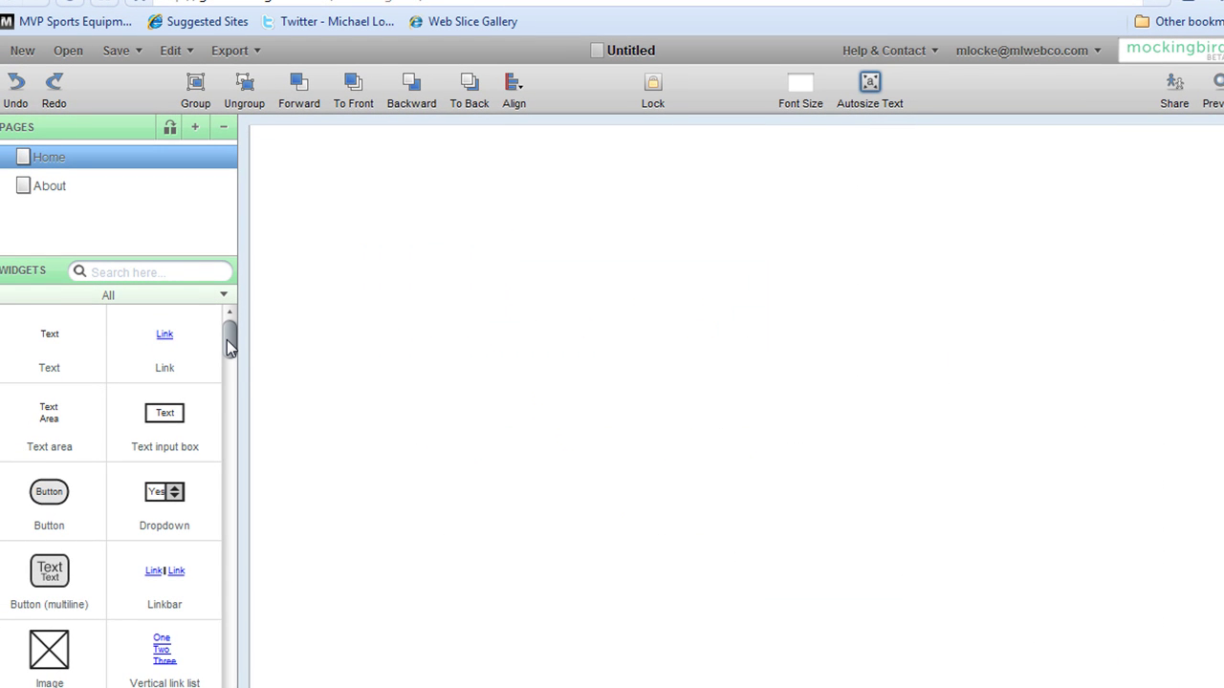
Step: Add a rectangle near the top of the Home page and resize it into a wide, thin header bar
left_click_drag(227, 339, 822, 46)
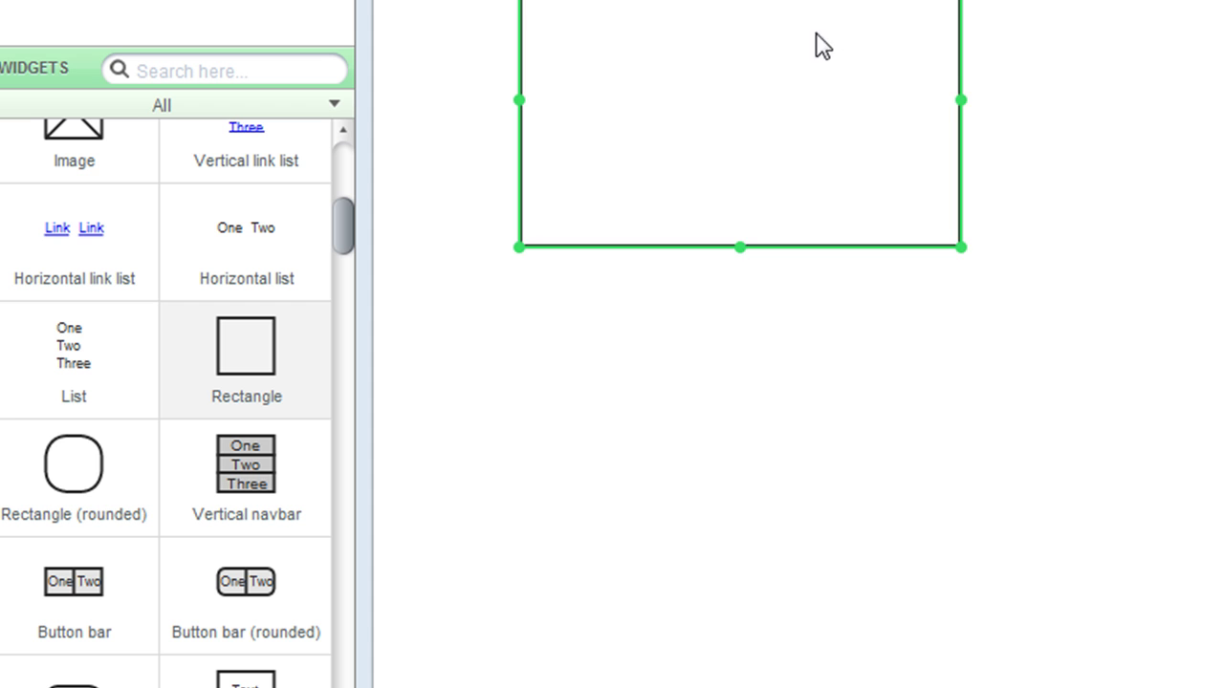
left_click_drag(962, 102, 1223, 101)
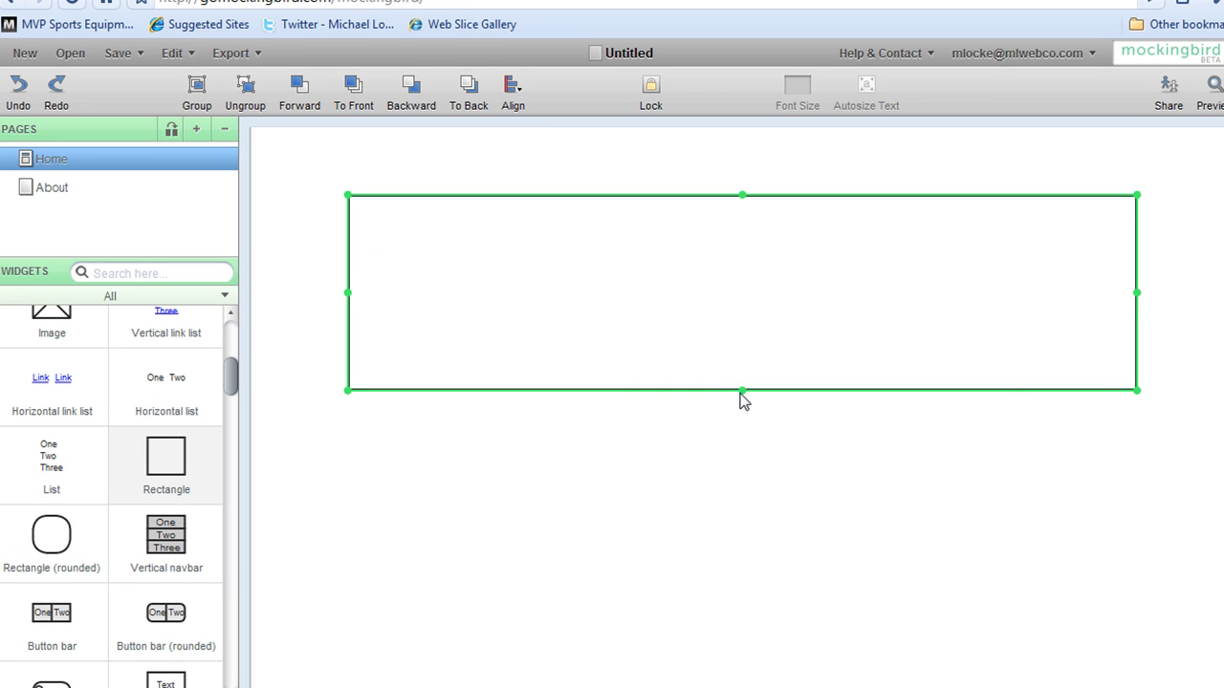
left_click_drag(741, 392, 741, 241)
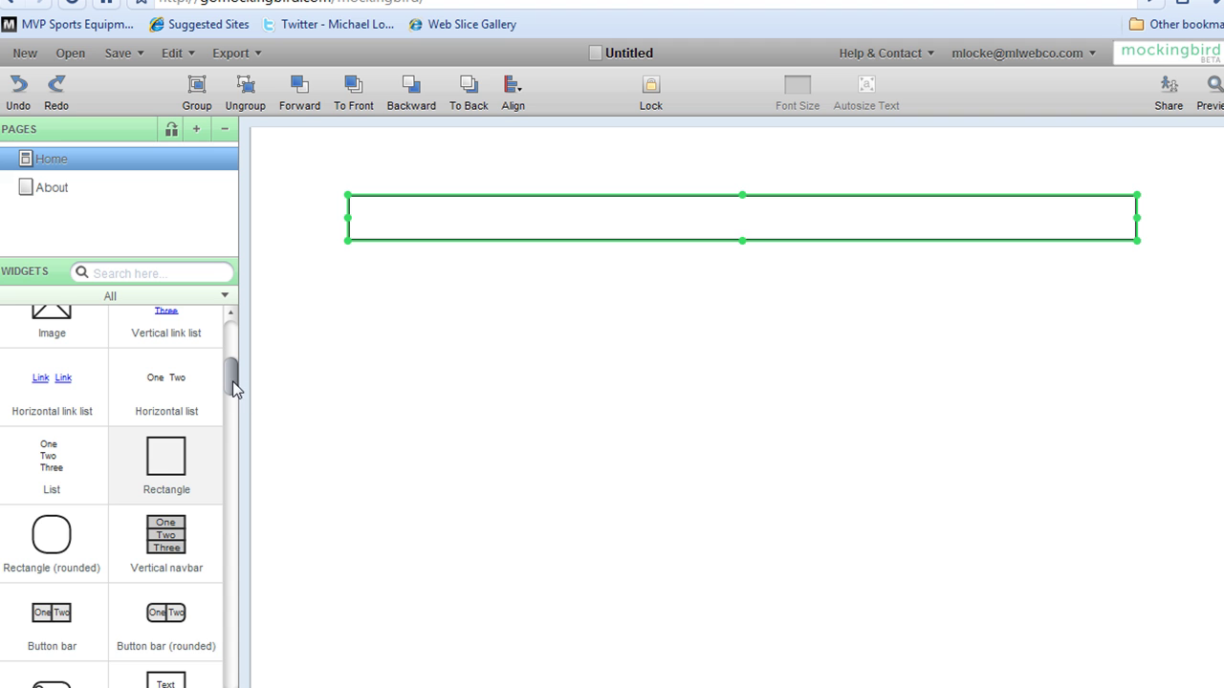
Step: Add an image placeholder above the left end of the header bar and flatten it to a logo-sized box
scroll(231, 392, "up", 3)
left_click_drag(48, 421, 388, 200)
left_click_drag(447, 347, 448, 146)
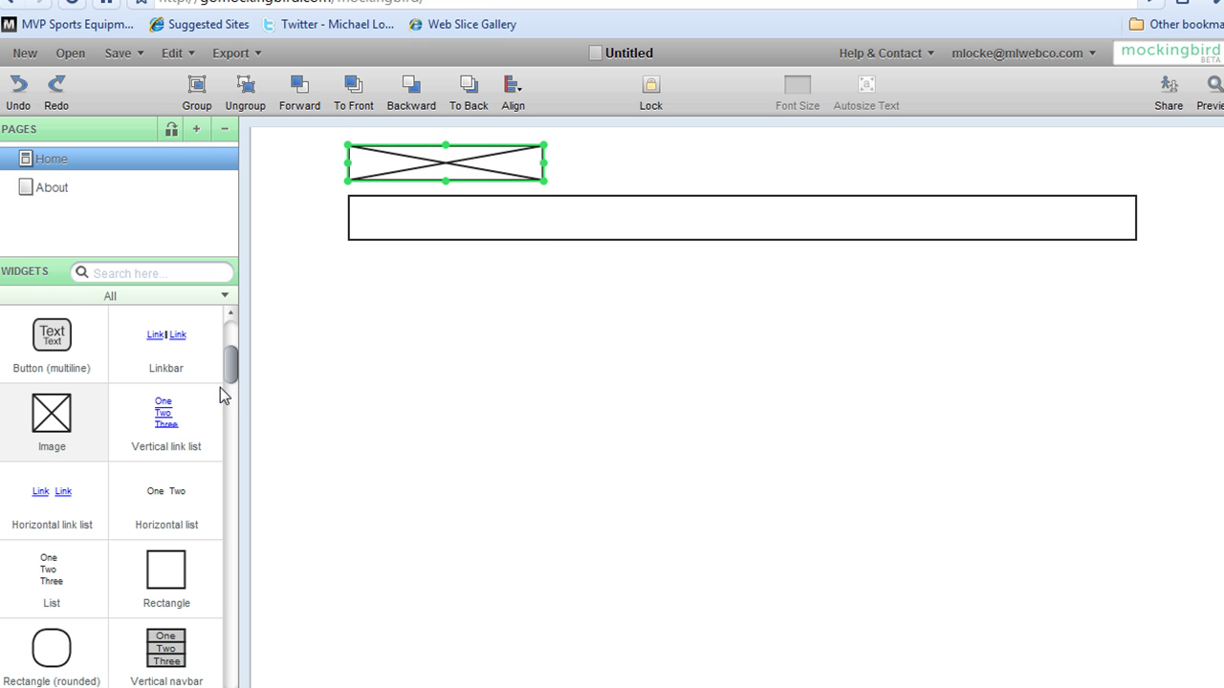
Step: Add a button bar above the header bar, append a fourth button named "button 4", and align it with the bar's right edge
scroll(234, 361, "down", 5)
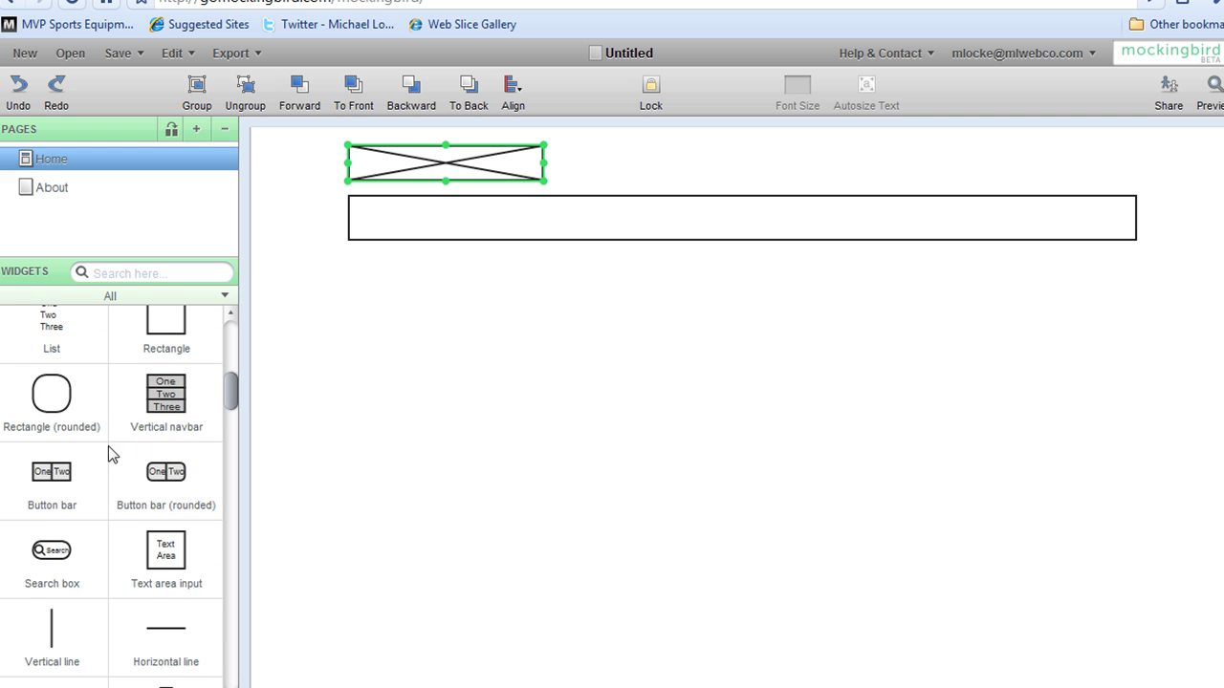
left_click_drag(38, 490, 531, 310)
double_click(607, 318)
left_click(646, 373)
left_click(620, 321)
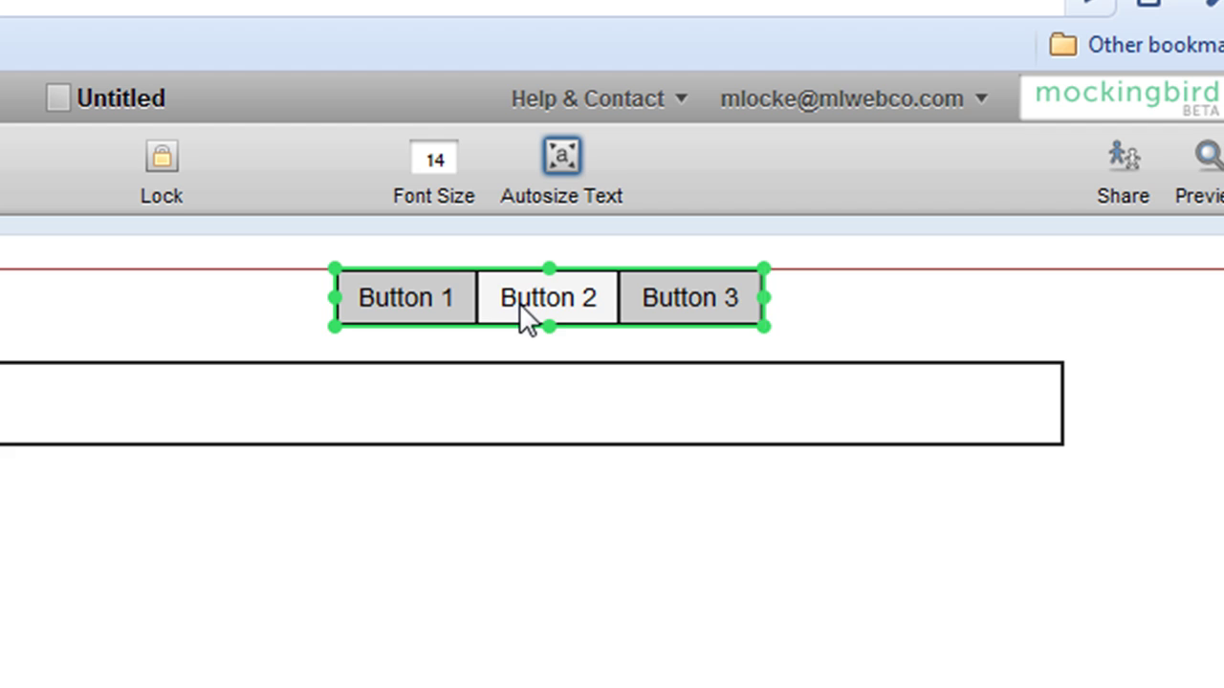
double_click(725, 306)
left_click(694, 309)
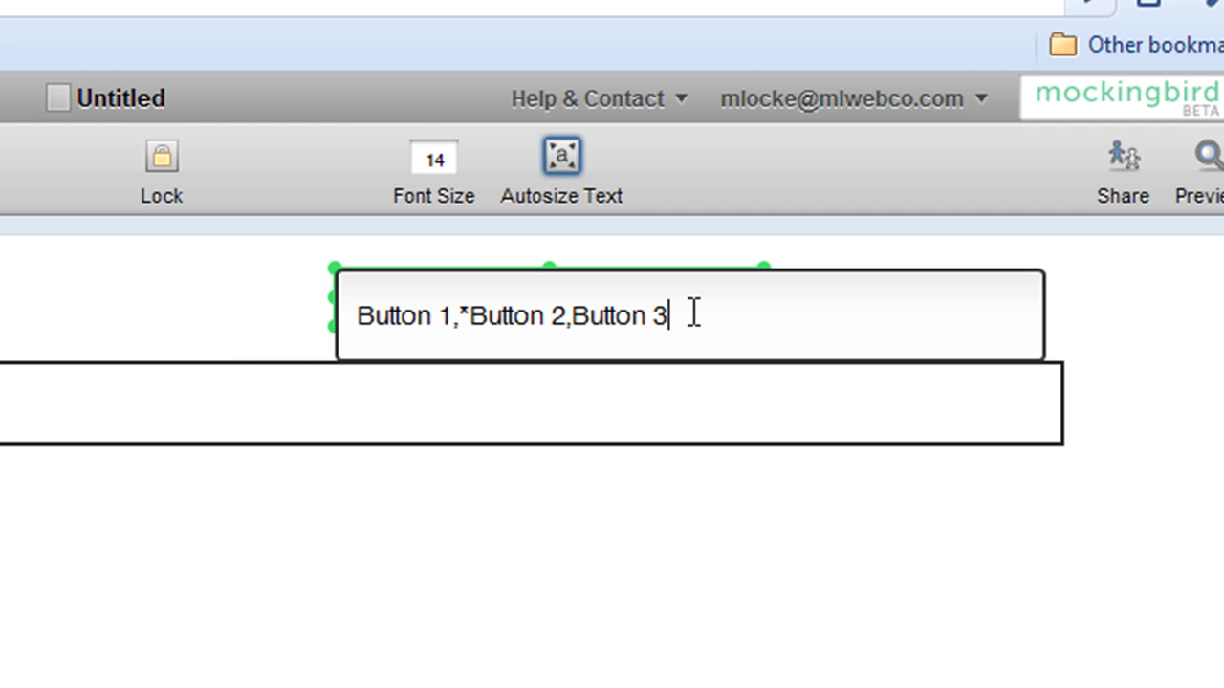
type(", button 4")
key("Return")
left_click(956, 297)
left_click(896, 291)
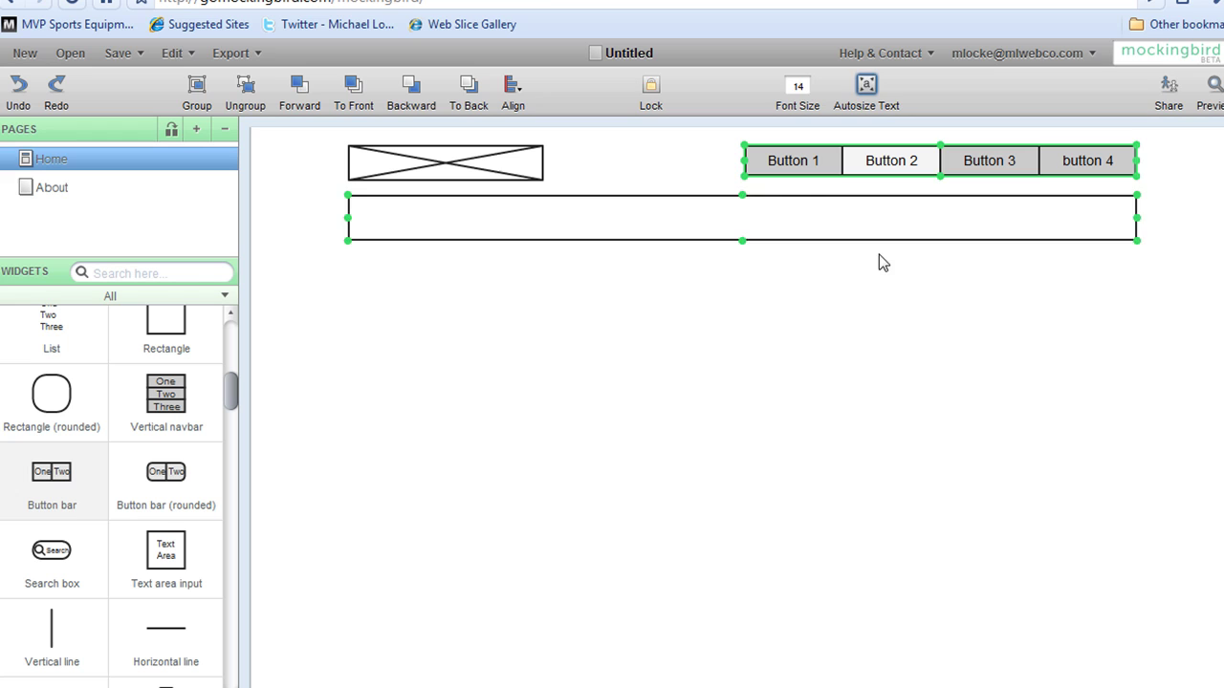
Step: Place a search box inside the right end of the header bar and widen it toward the left
left_click(354, 543)
left_click_drag(55, 559, 1114, 219)
left_click(1048, 280)
left_click(1046, 238)
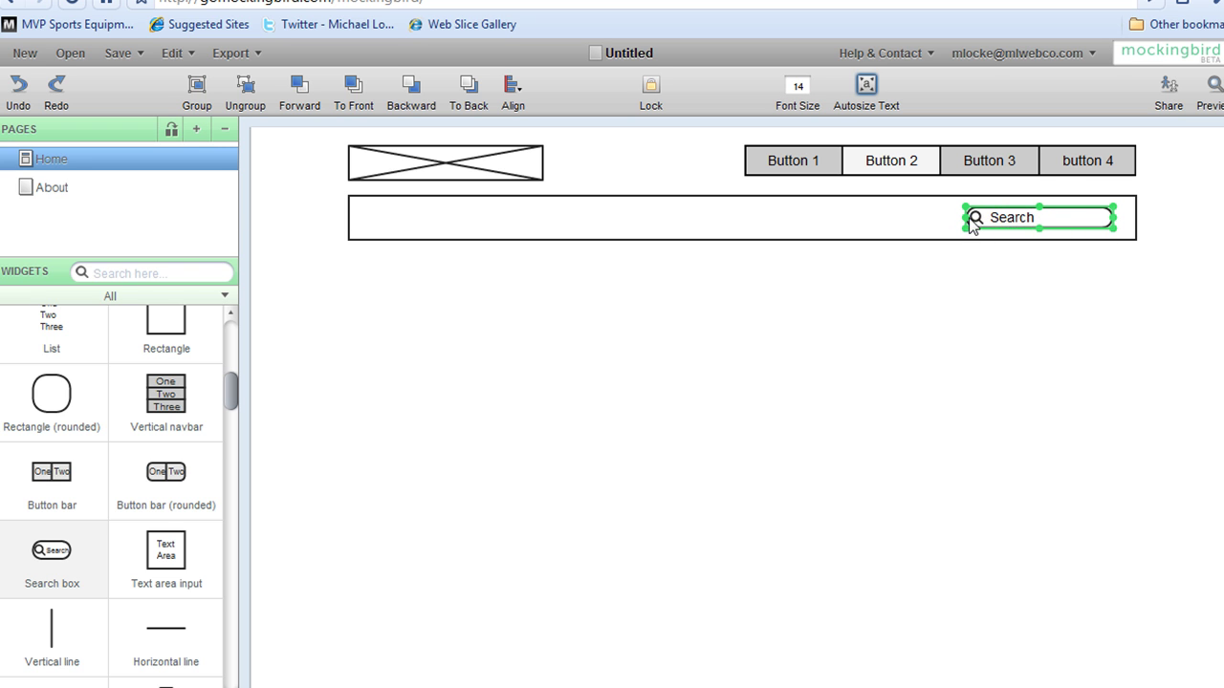
left_click_drag(964, 223, 841, 220)
left_click(771, 322)
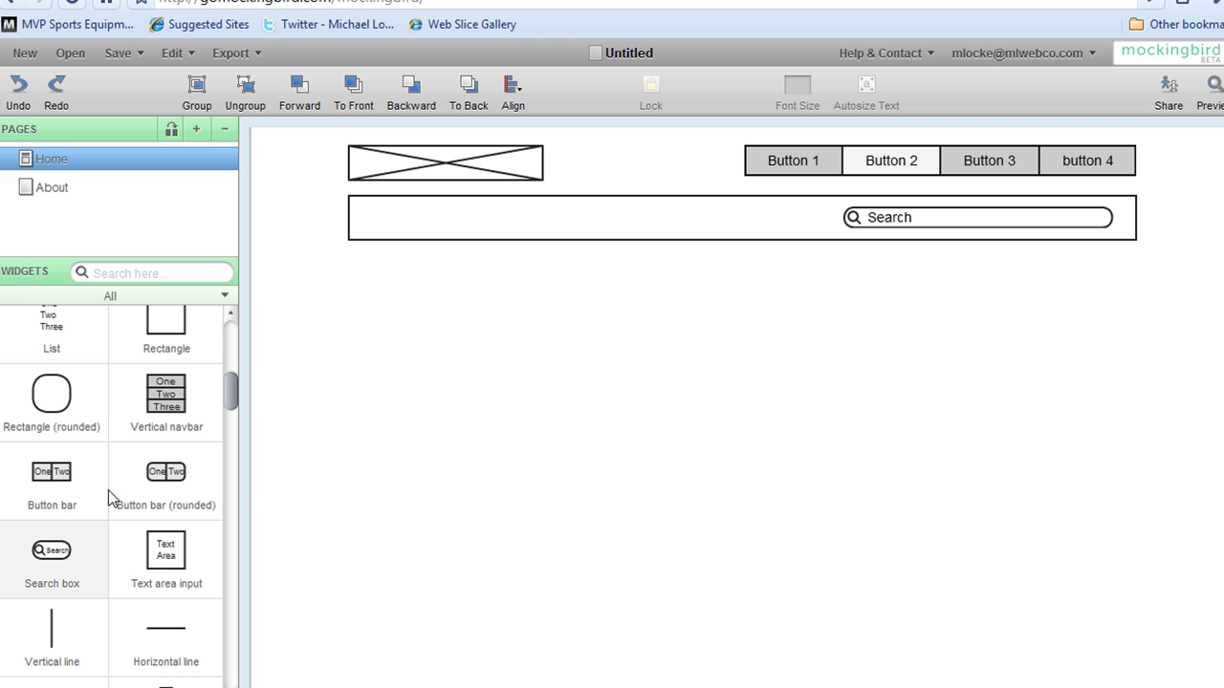
Step: Add a checkboxes widget to the right side of the page below the header bar
left_click_drag(227, 381, 380, 334)
left_click(380, 410)
left_click_drag(408, 378, 976, 328)
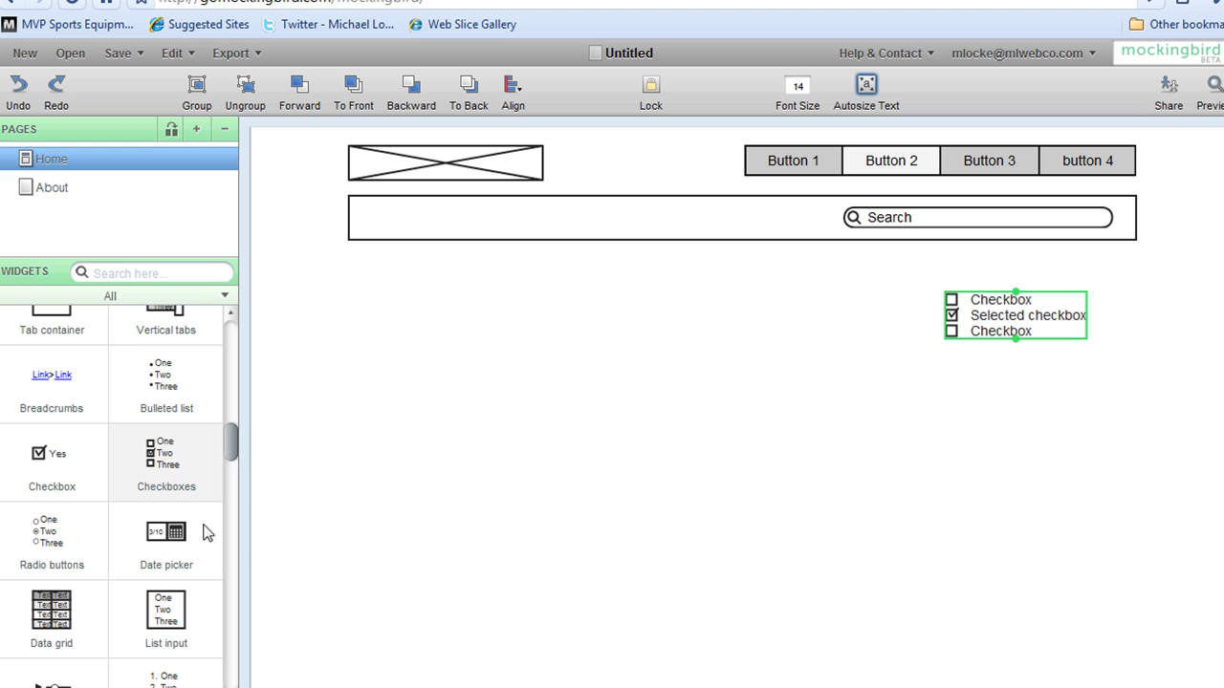
Step: Add a music player widget to the left side of the page, well below the header bar
mouse_move(229, 447)
left_mouse_down()
mouse_move(239, 470)
mouse_move(214, 465)
left_mouse_up()
left_click_drag(56, 448, 411, 435)
left_click(379, 505)
left_click(438, 456)
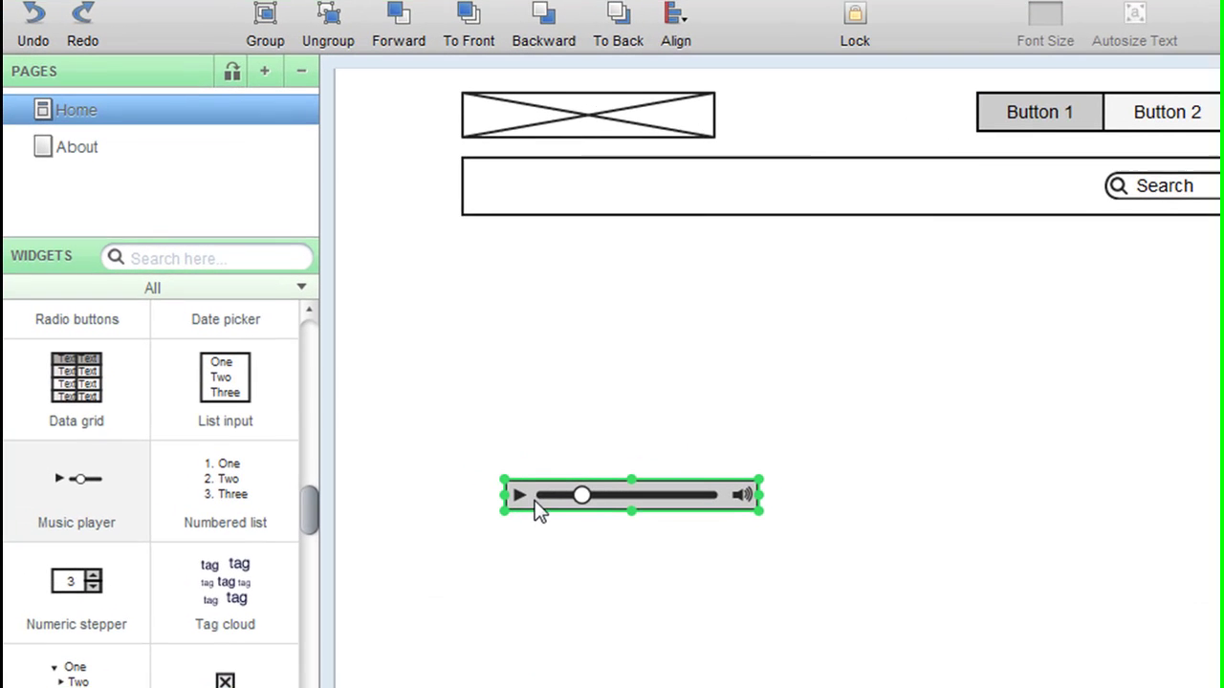
Step: Add a large rectangle below the header bar's left end and fit the music player directly beneath it at about the same width
left_click_drag(323, 510, 349, 381)
left_click_drag(234, 574, 465, 225)
left_click_drag(720, 506, 856, 511)
left_click_drag(891, 585, 694, 369)
left_click_drag(631, 500, 639, 525)
left_click(921, 473)
left_click(823, 514)
left_click(998, 511)
left_click(500, 516)
left_click(347, 376)
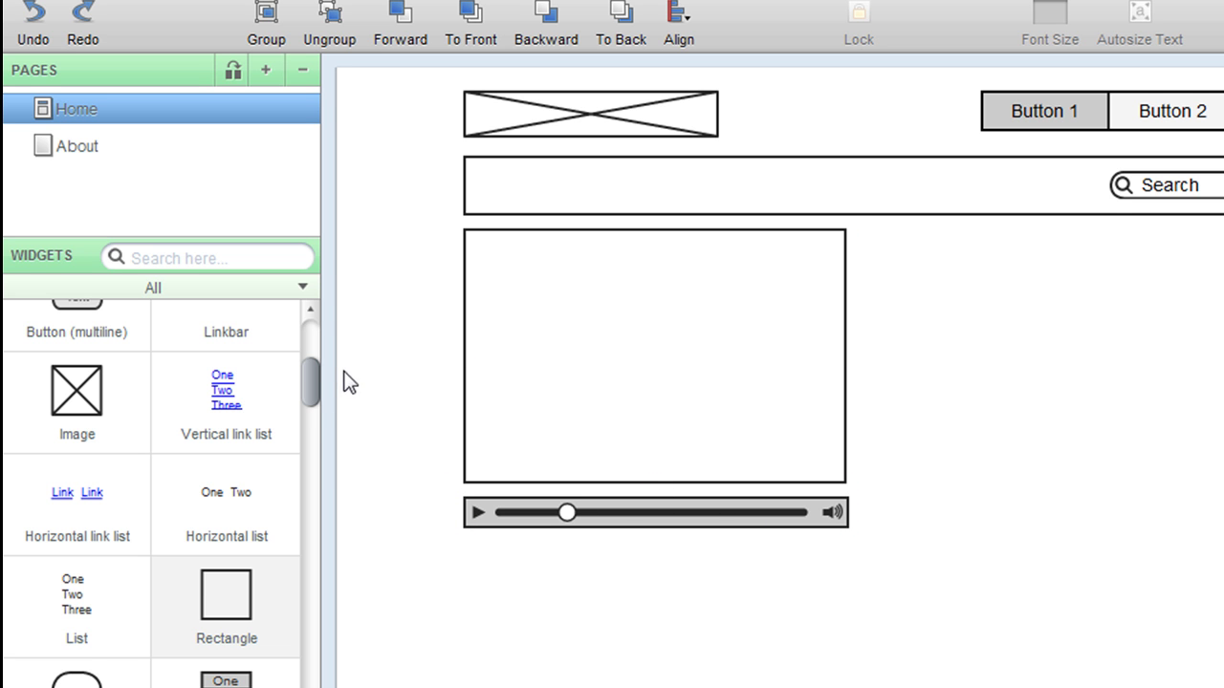
Step: Add another widget from the library between the large rectangle and the checkboxes and adjust its placement
left_click_drag(308, 384, 321, 471)
left_click(803, 416)
left_click(889, 368)
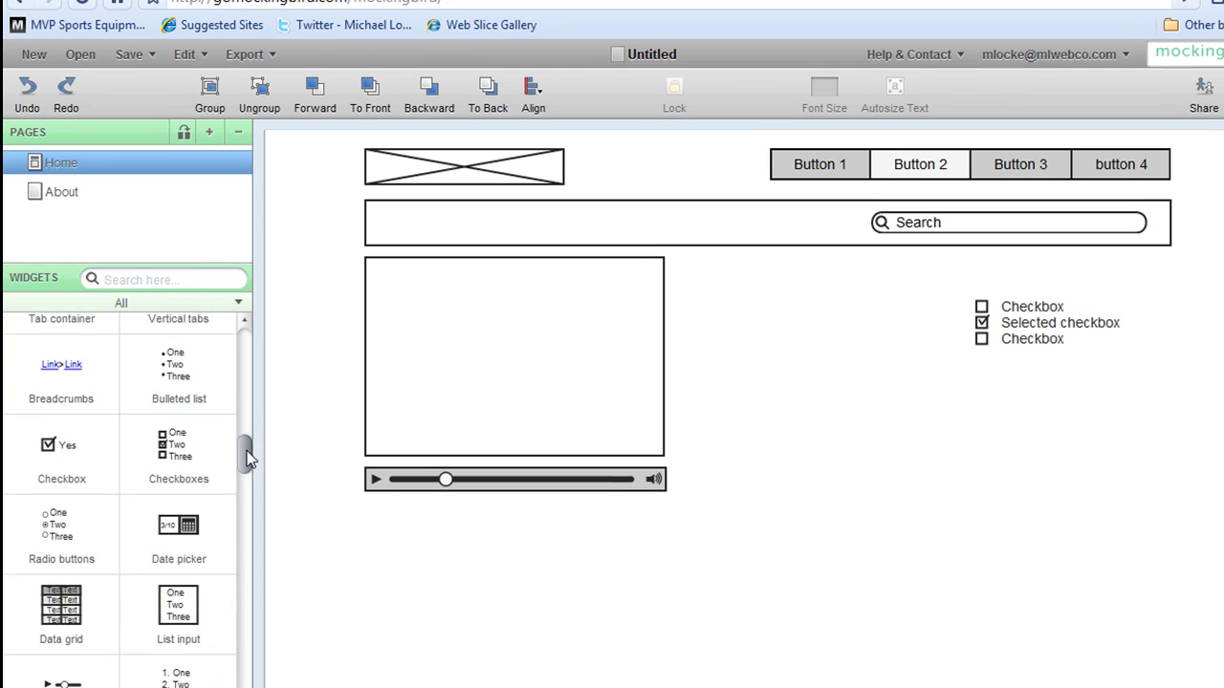
left_click_drag(247, 425, 242, 528)
left_click_drag(178, 488, 732, 320)
left_click(690, 518)
left_click_drag(784, 394, 749, 345)
left_click(813, 478)
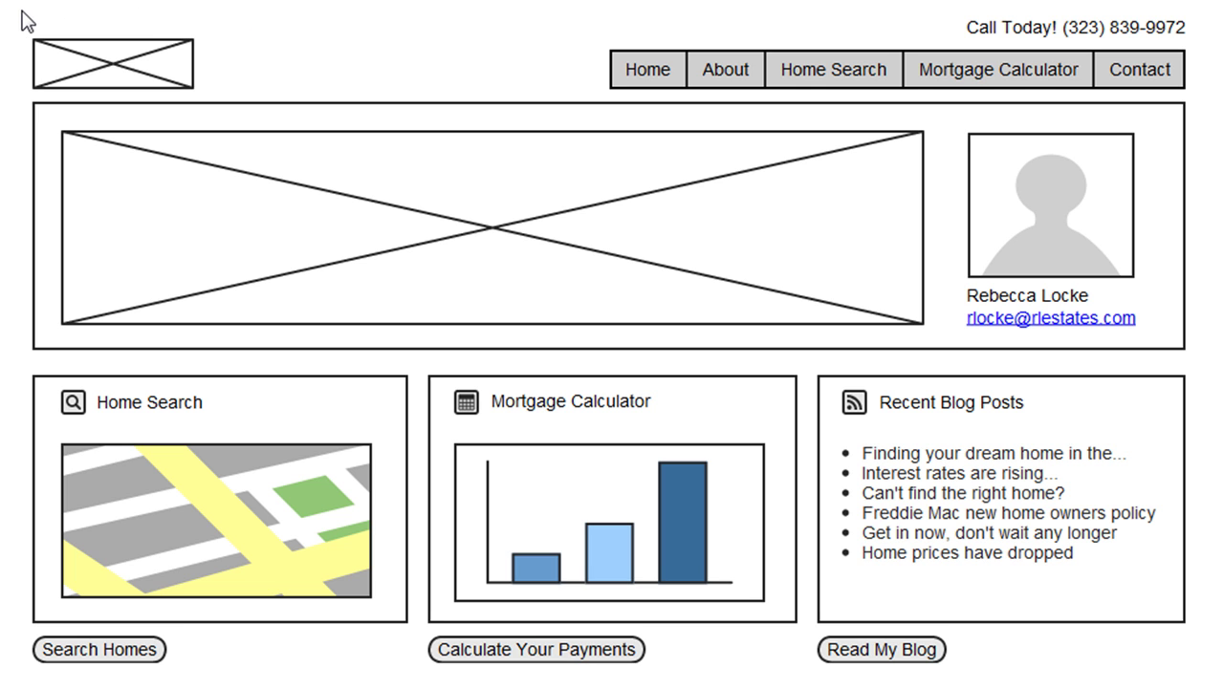
Step: Review the real estate home page wireframe, including the banner, the three content boxes and the area below their buttons
left_click(338, 432)
left_click(987, 461)
left_click(221, 262)
left_click(56, 214)
left_click(6, 205)
scroll(7, 212, "down", 1)
left_click(112, 376)
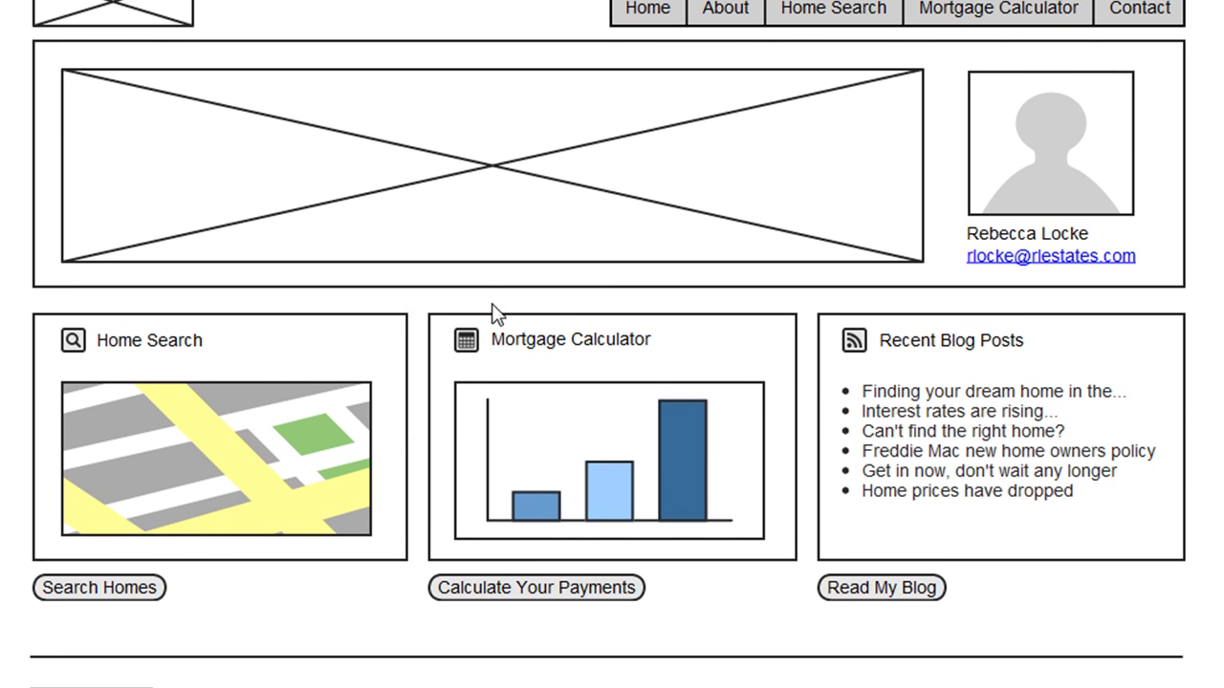
Step: Inspect the wireframe's header elements one by one: logo placeholder, navigation bar, phone line and large banner image
scroll(358, 352, "up", 1)
left_click(341, 205)
left_click(118, 55)
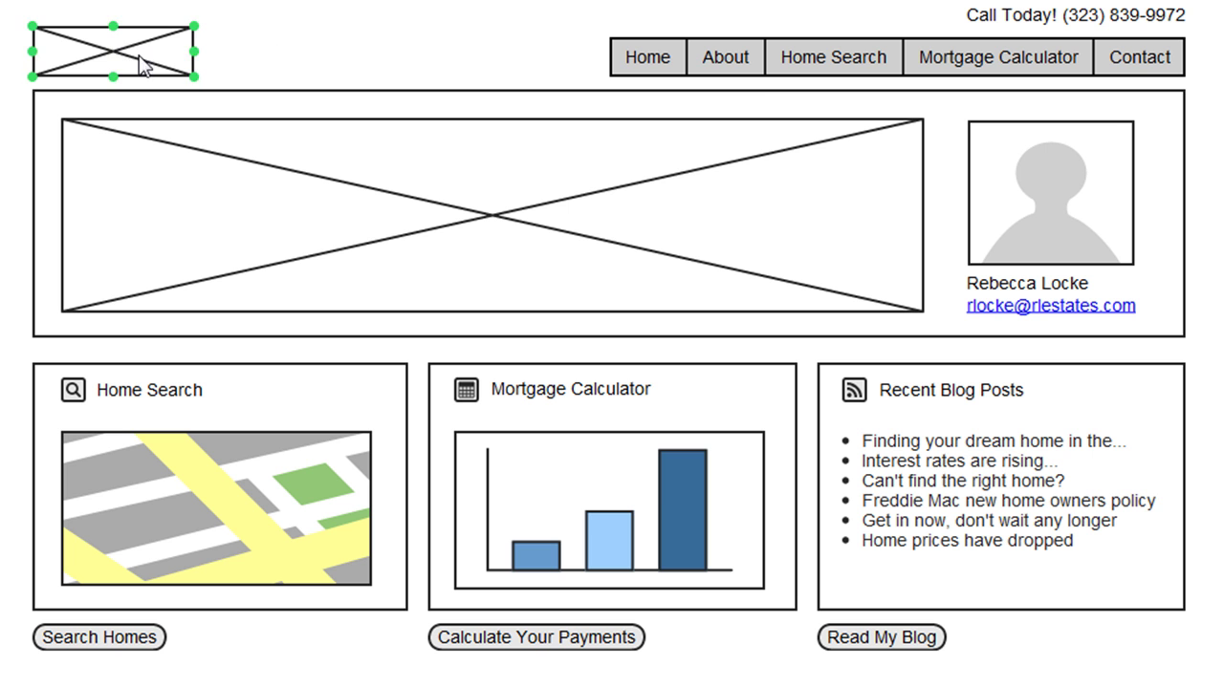
left_click(696, 63)
left_click(977, 15)
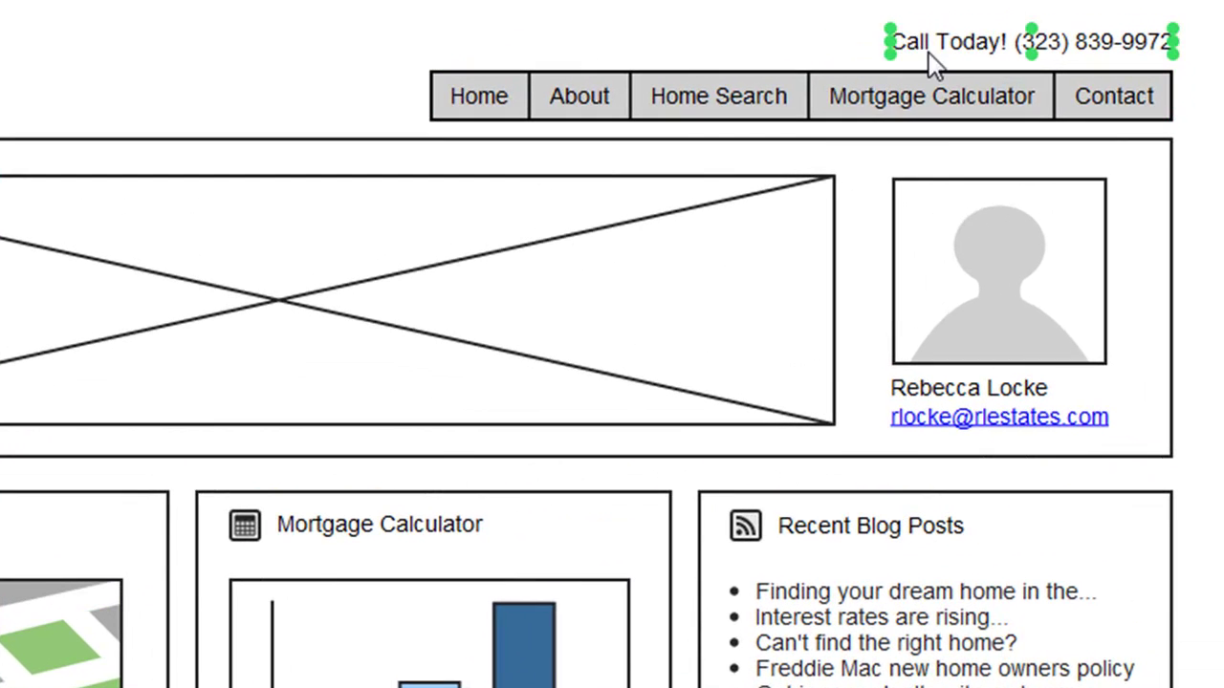
left_click(489, 266)
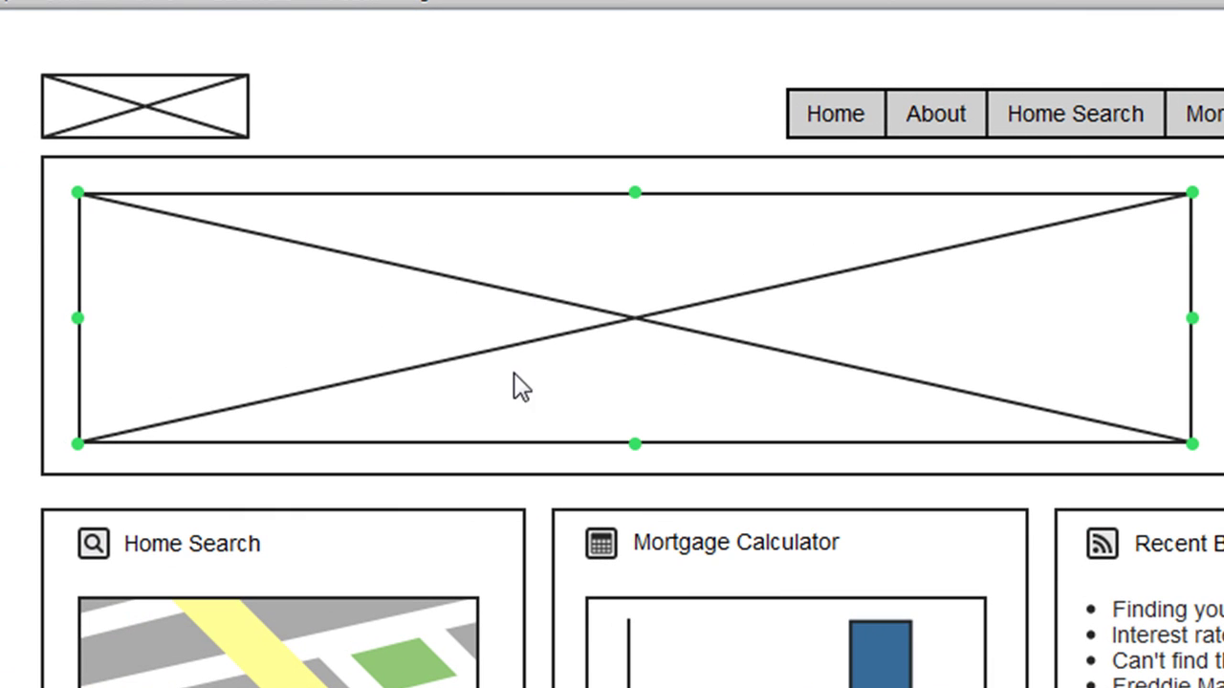
Step: Inspect the wireframe's profile picture, the Home Search box with its map, and the Mortgage Calculator bar chart
left_click(1223, 293)
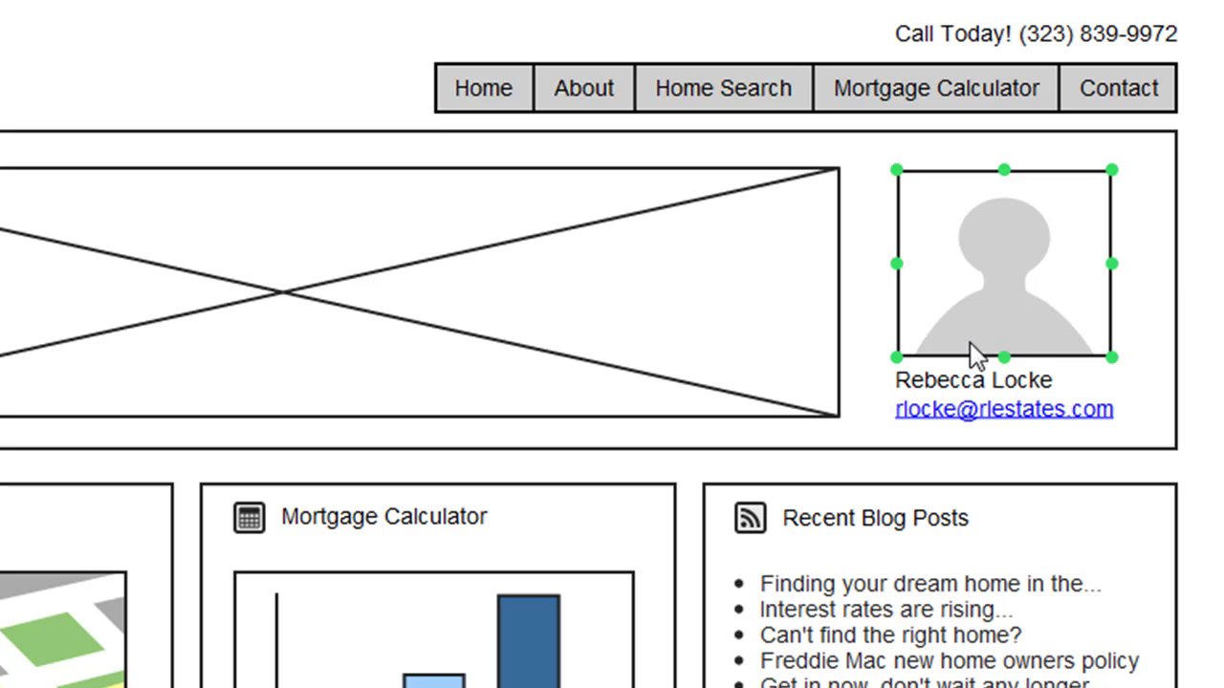
left_click(500, 492)
left_click(265, 535)
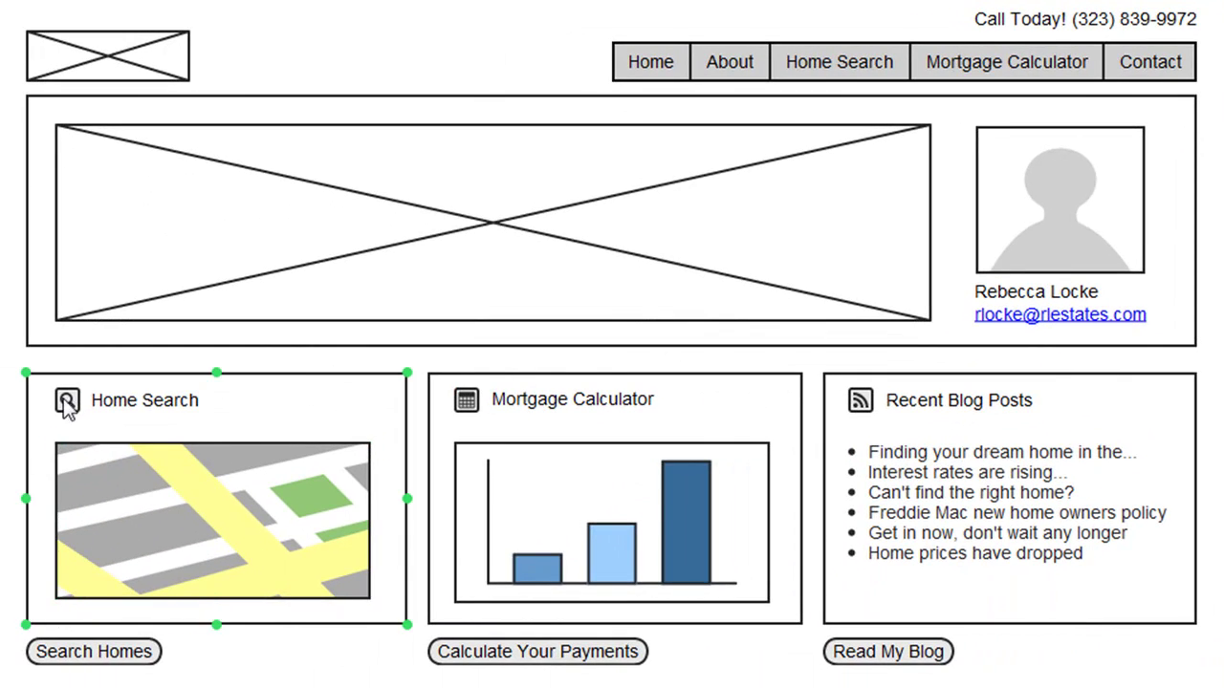
left_click(60, 468)
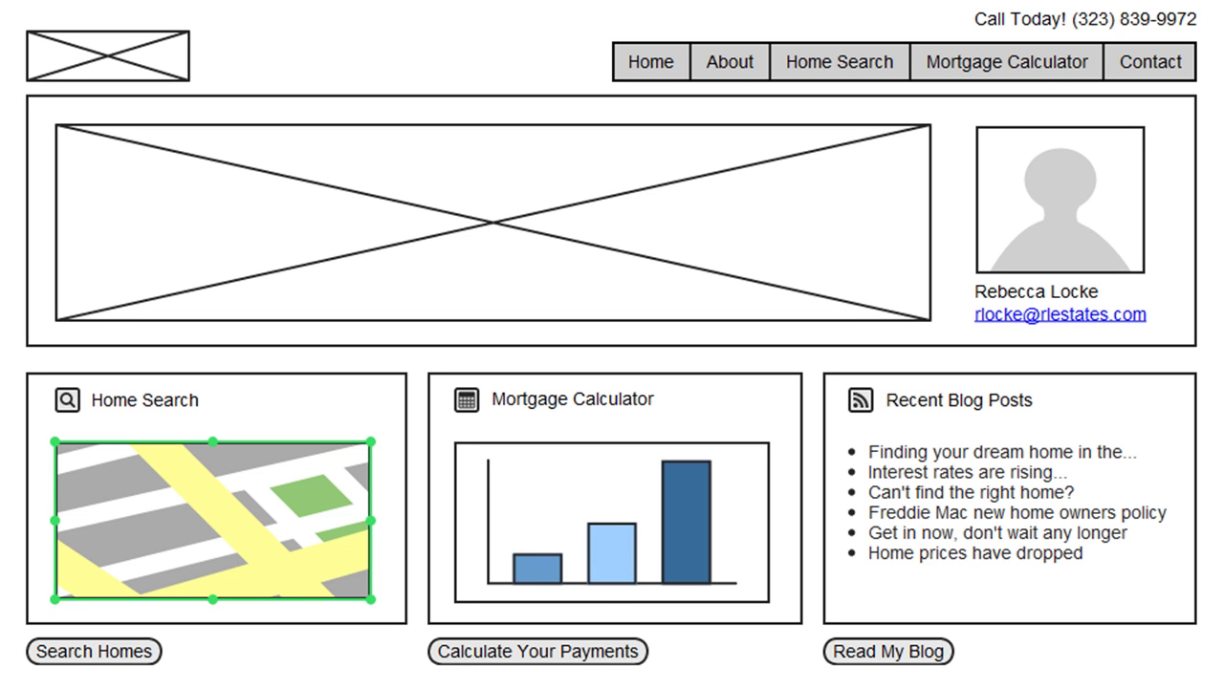
left_click(516, 464)
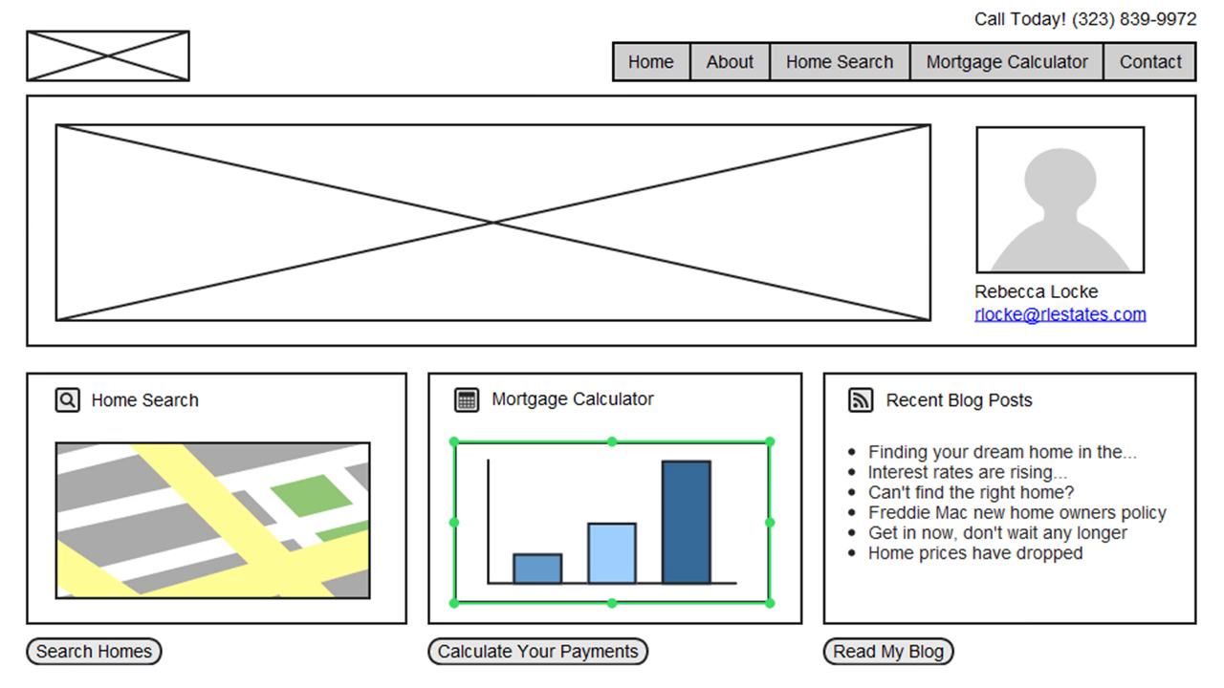
scroll(612, 344, "down", 3)
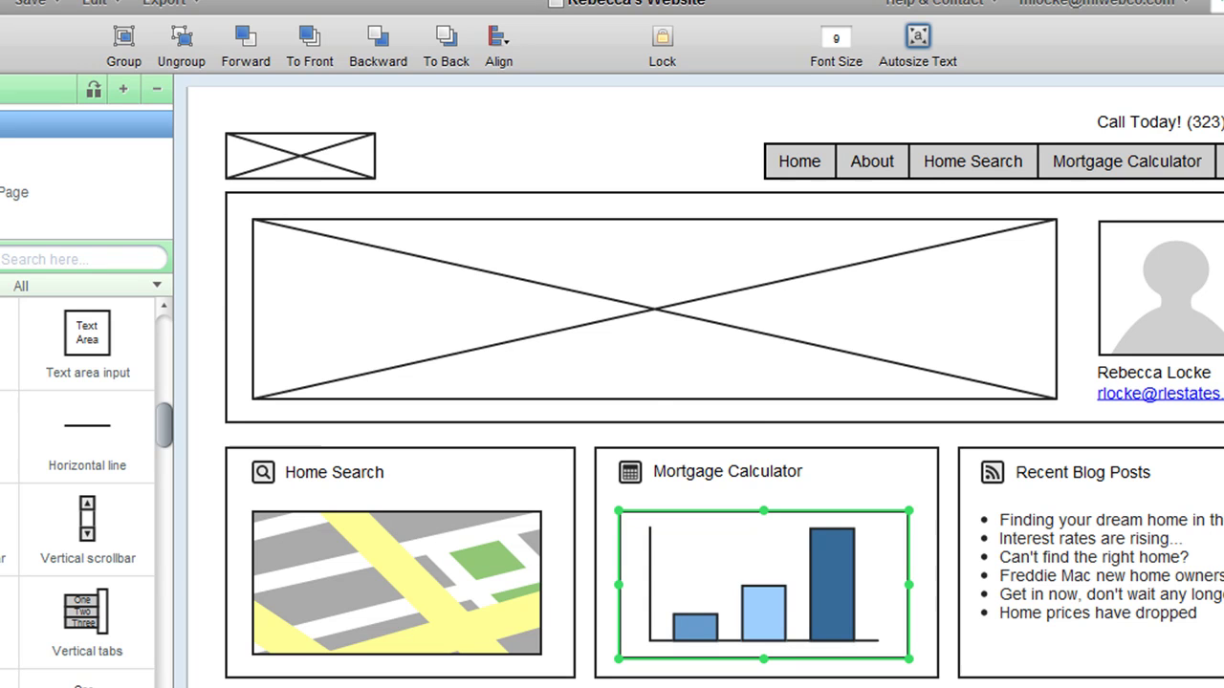
Step: Examine the banner placeholder and its surrounding frame, and compare the layout with the content boxes on the live real estate website
left_click(250, 300)
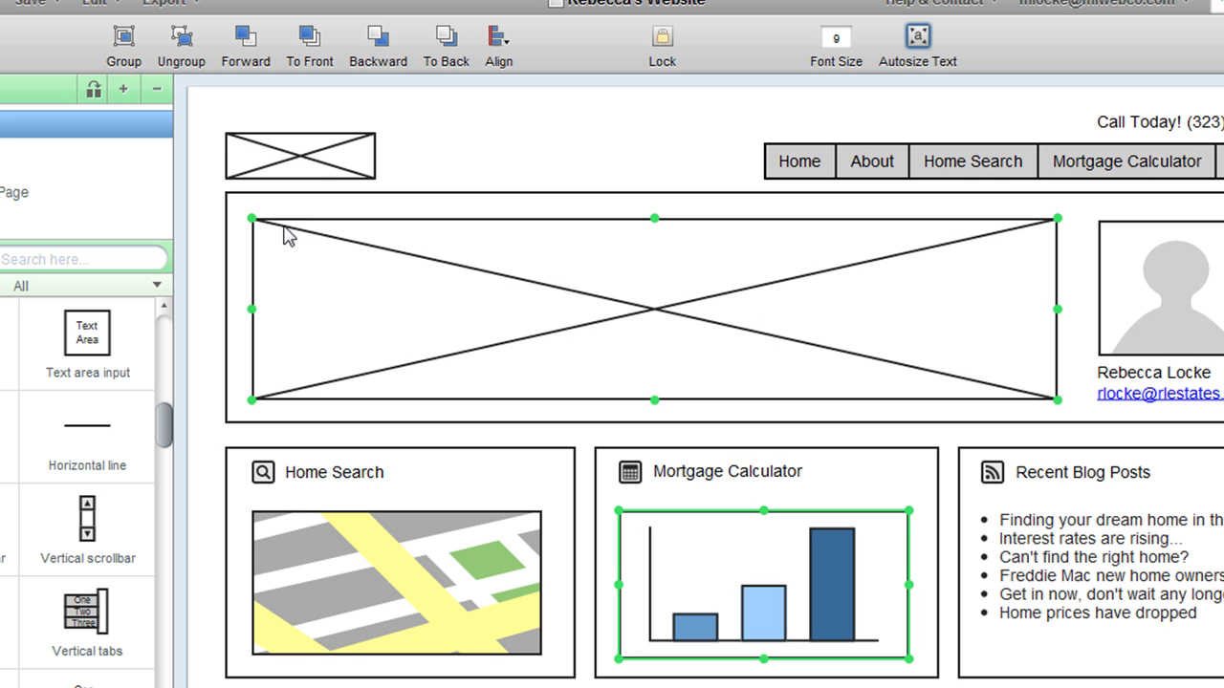
left_click(991, 412)
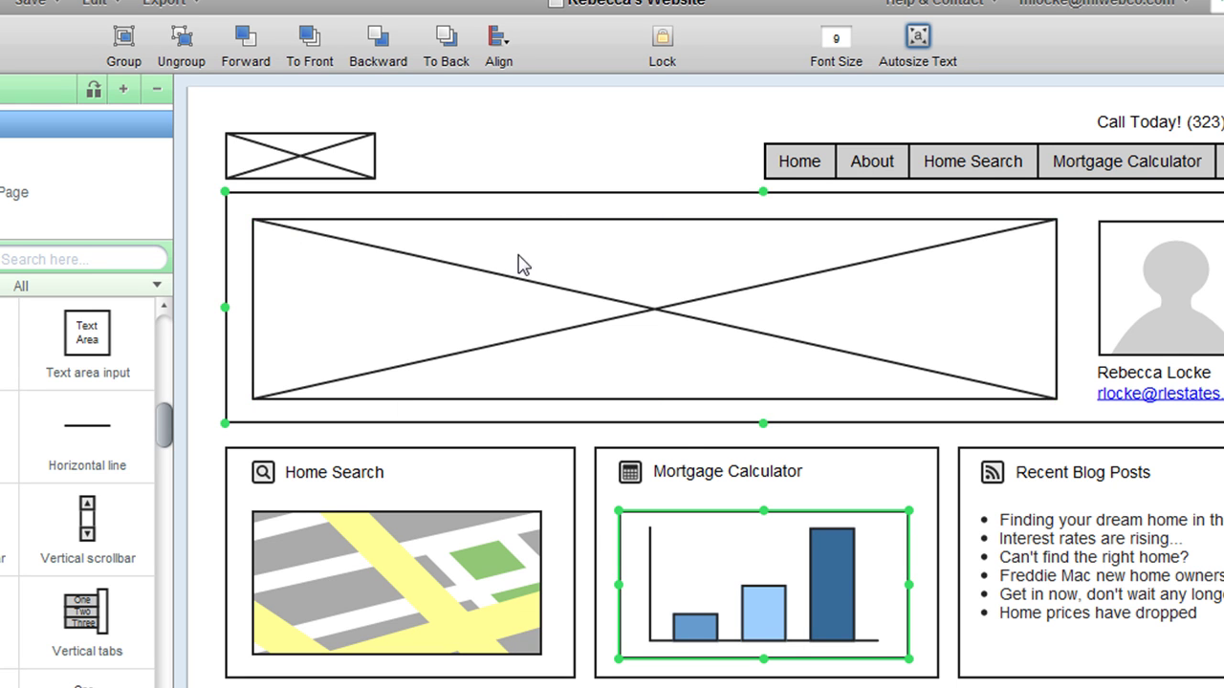
left_click(680, 318)
left_click(1132, 270)
left_click(946, 353)
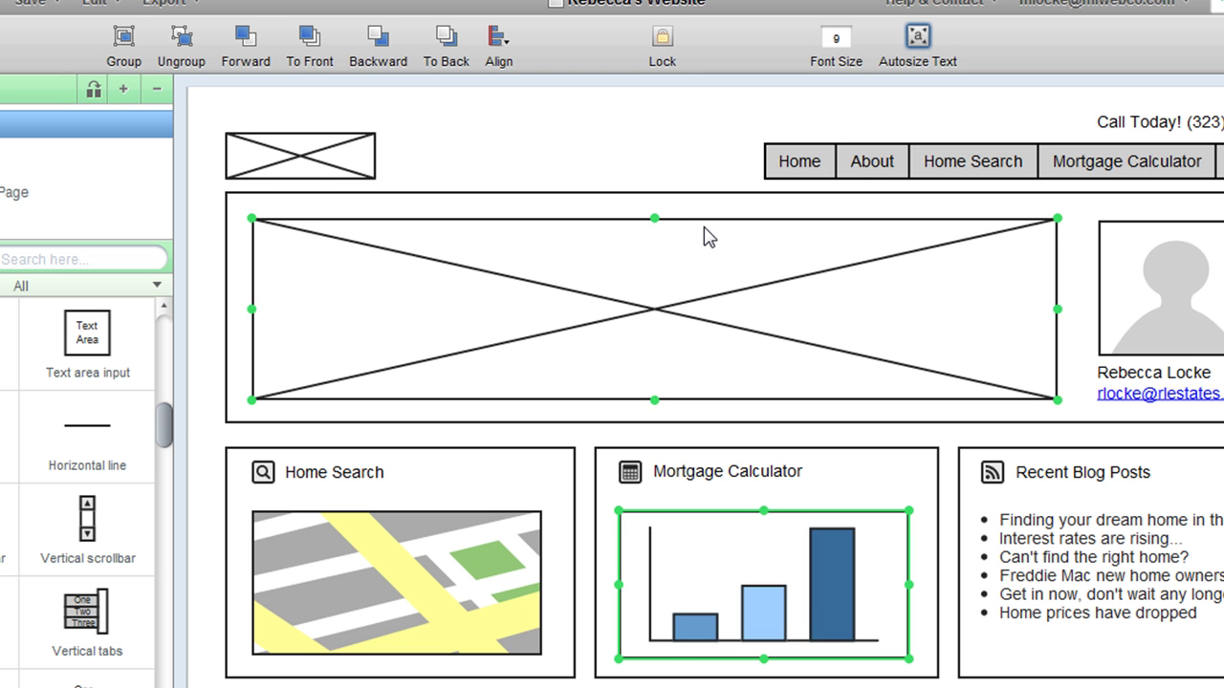
left_click(717, 153)
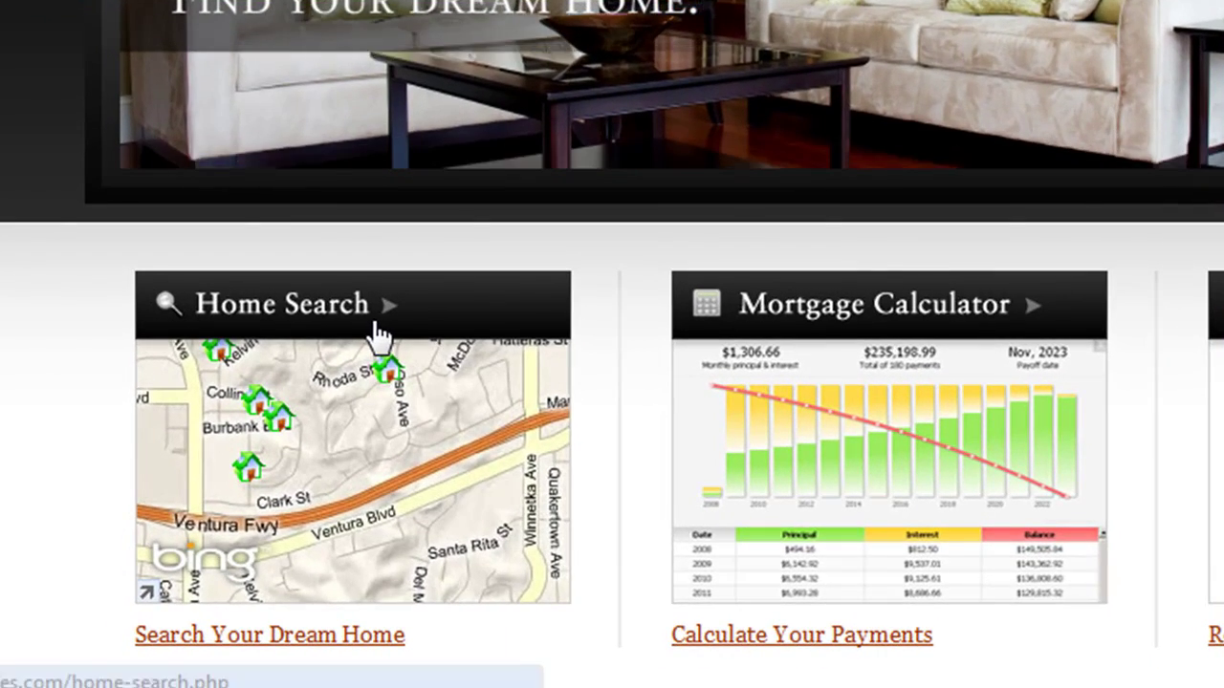
scroll(273, 502, "down", 2)
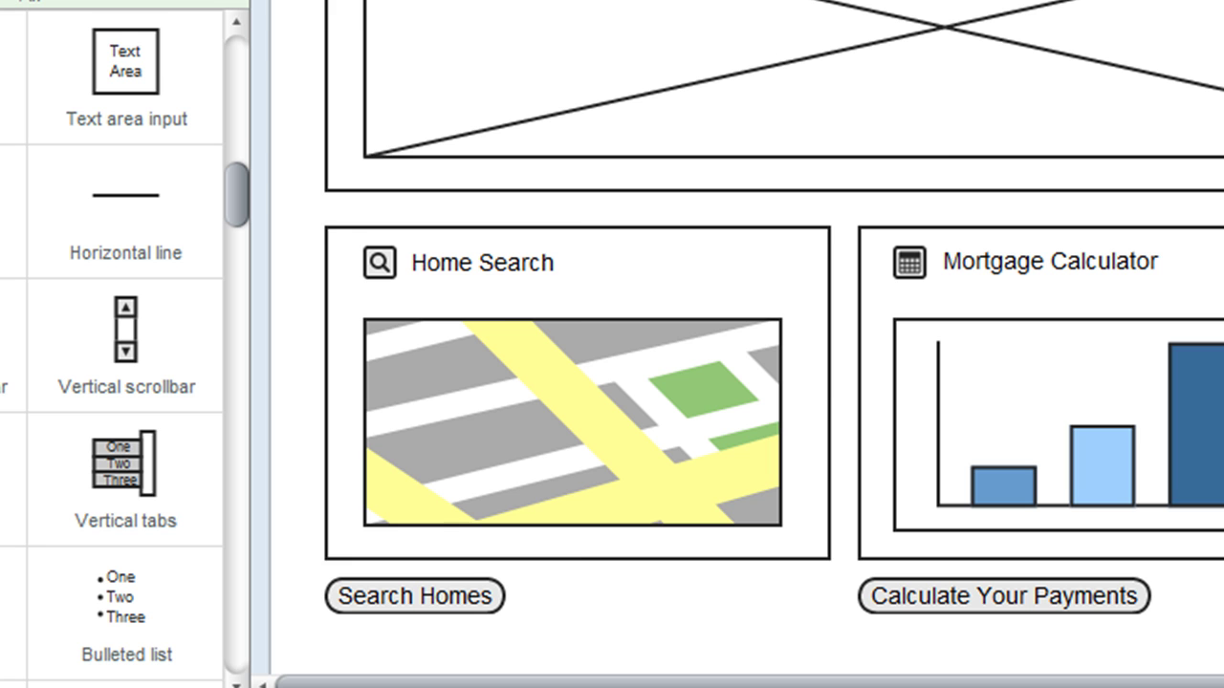
Step: Examine the Home Search box and the icons and headings of the three content boxes in the wireframe
left_click(478, 309)
left_click(626, 340)
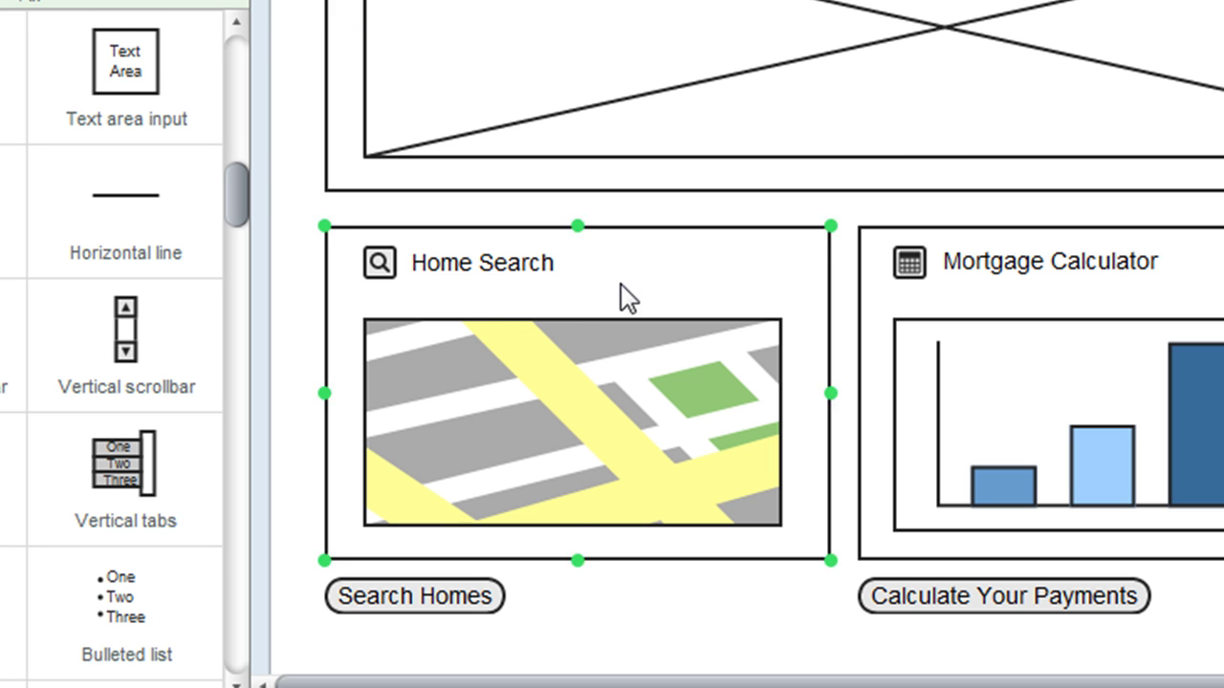
left_click(384, 273)
left_click(908, 266, "shift")
left_click(909, 267)
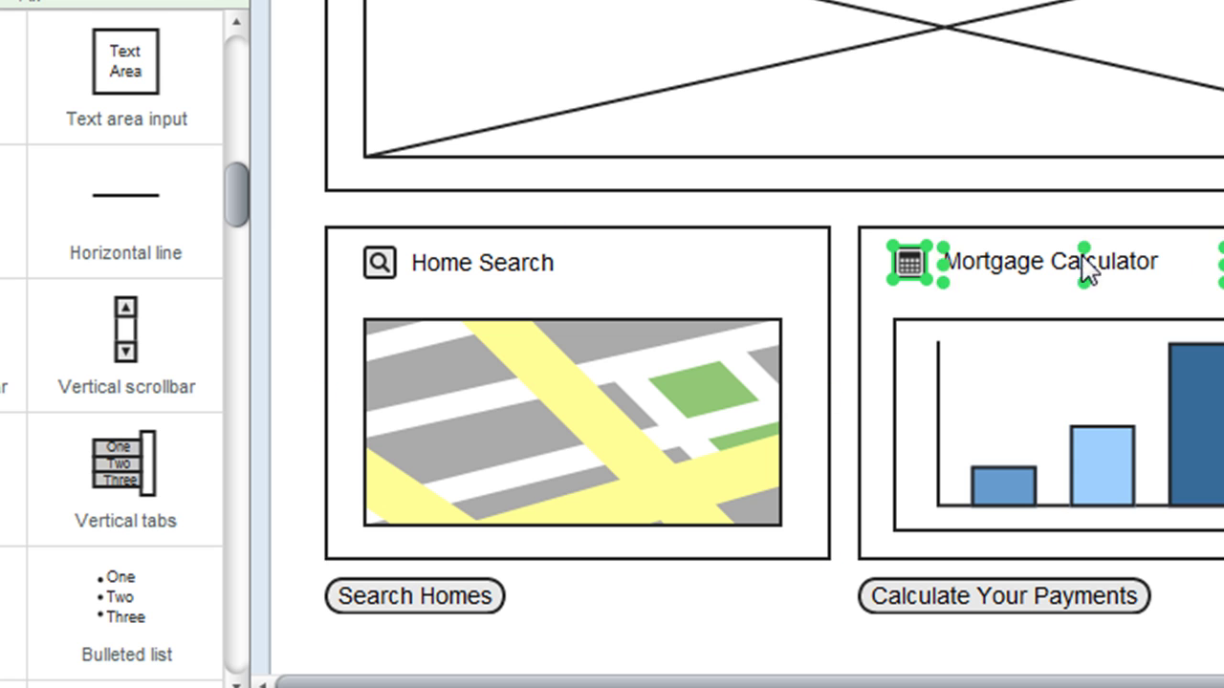
left_click(1219, 303)
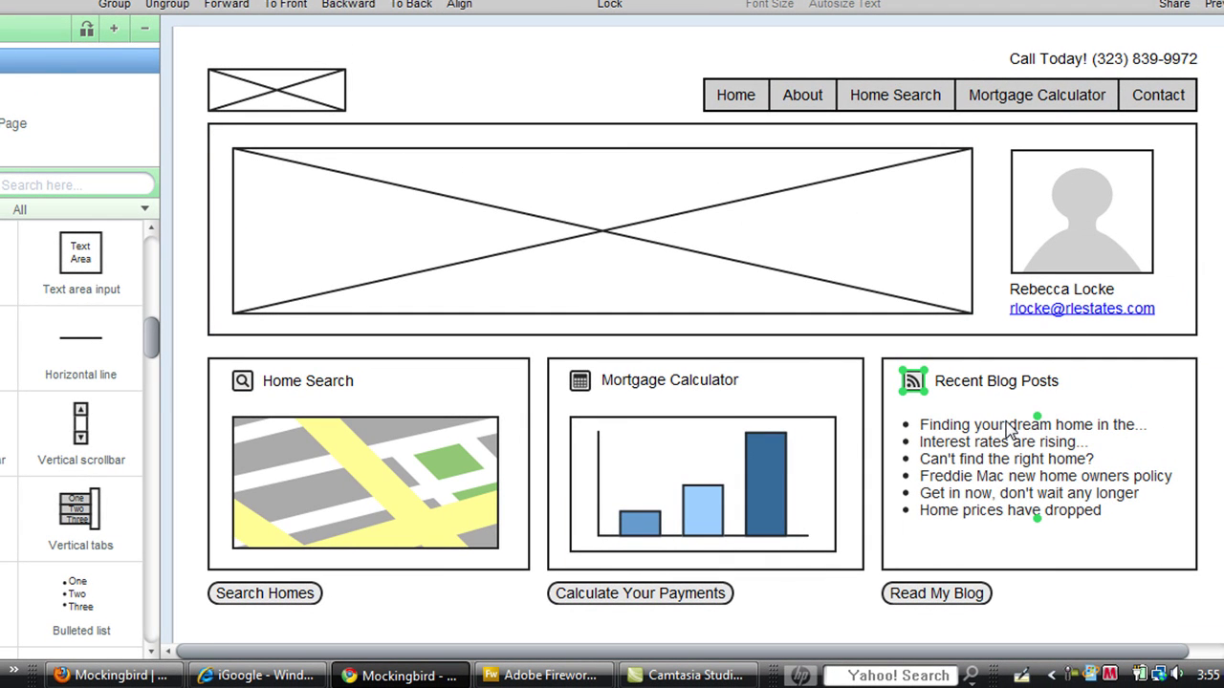
Step: Inspect the bulleted list of recent blog posts and the footer with its logo placeholder and contact line
left_click(1011, 428)
scroll(975, 483, "down", 2)
scroll(975, 492, "down", 3)
left_click(303, 551)
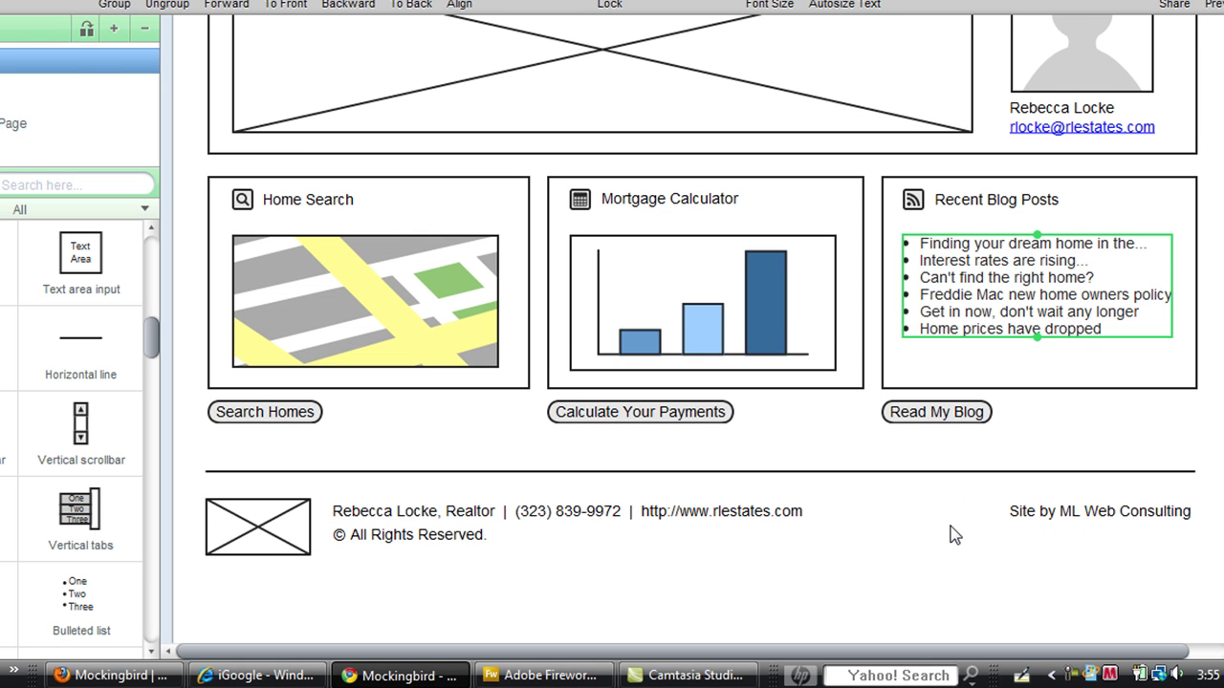
Step: Review the live real estate website from its footer up to its header for comparison with the wireframe
key("ctrl+Tab")
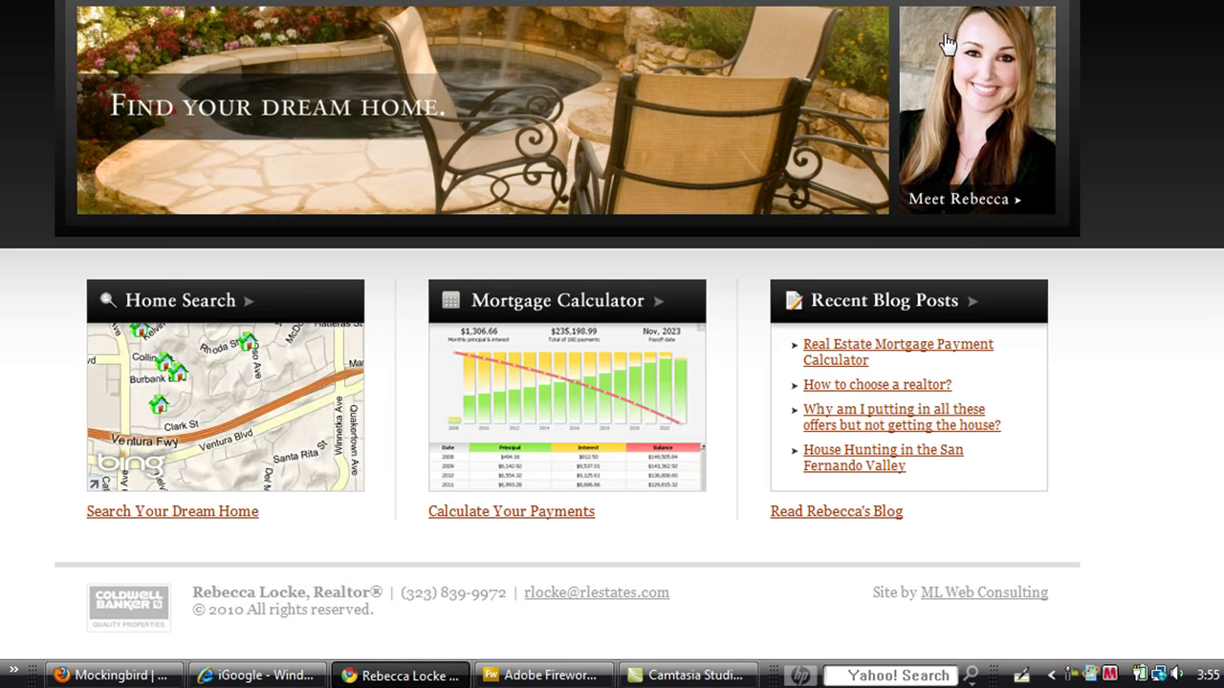
scroll(961, 287, "down", 1)
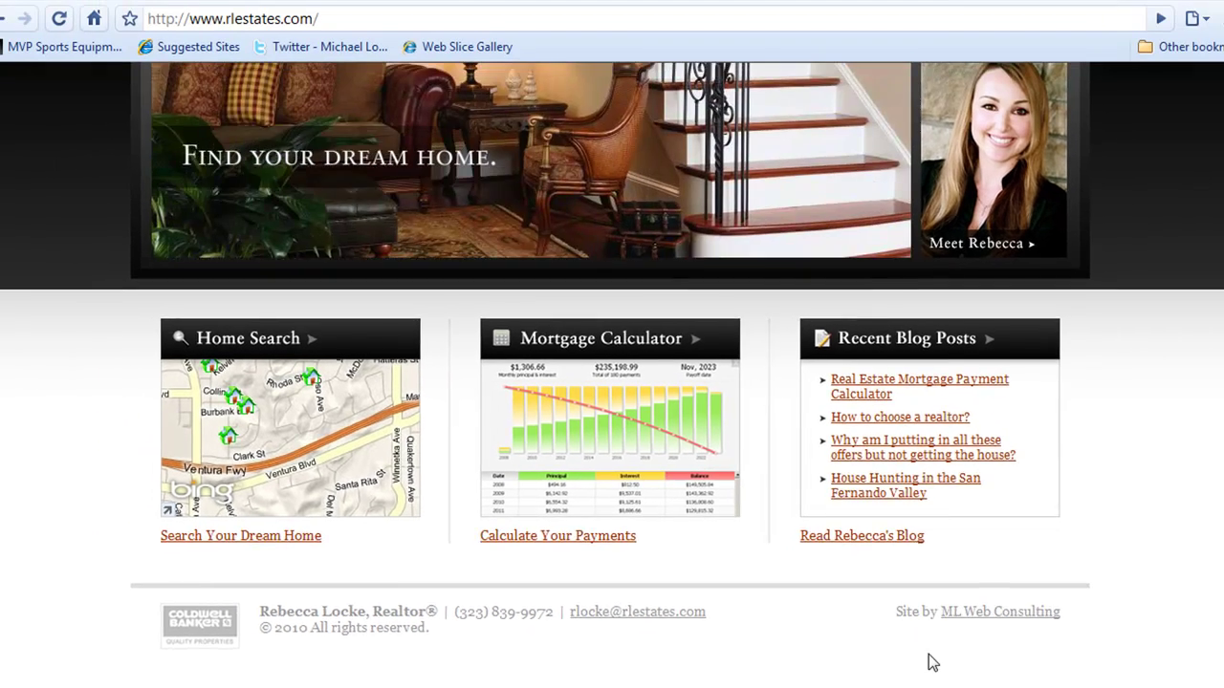
scroll(932, 662, "up", 2)
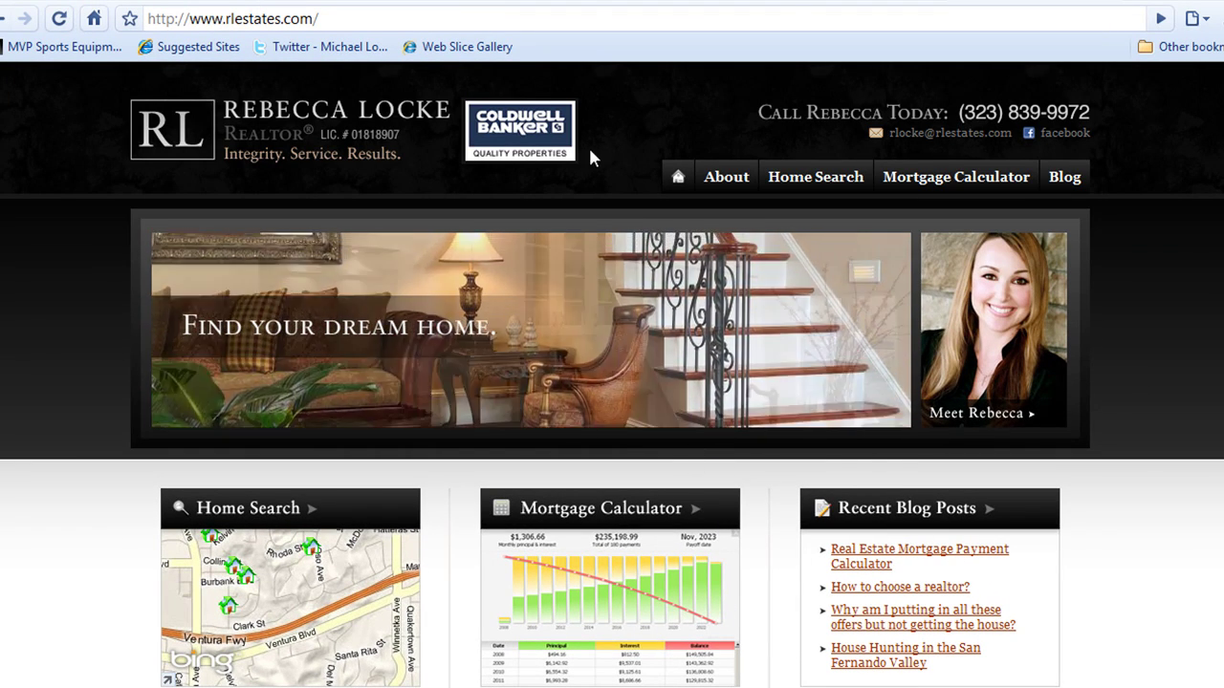
key("ctrl+Tab")
Step: Inspect the logo placeholder and the empty area beside it in the wireframe's header
scroll(669, 239, "up", 3)
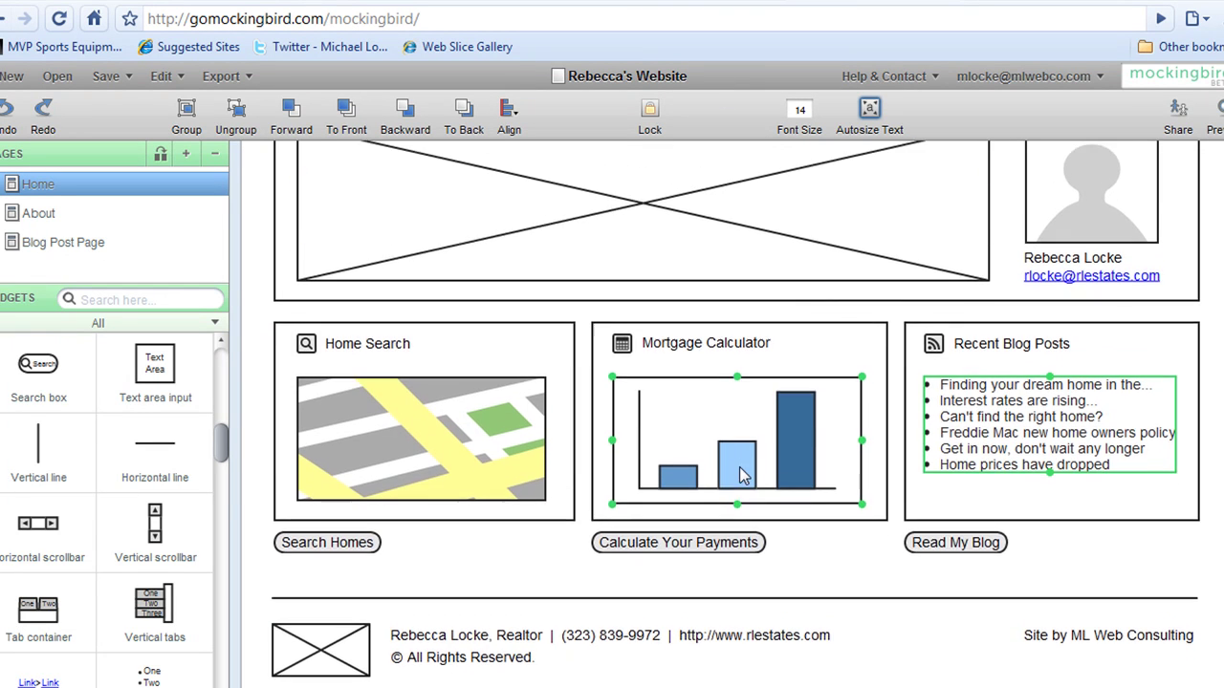
left_click(418, 178)
left_click(373, 204)
left_click(443, 206)
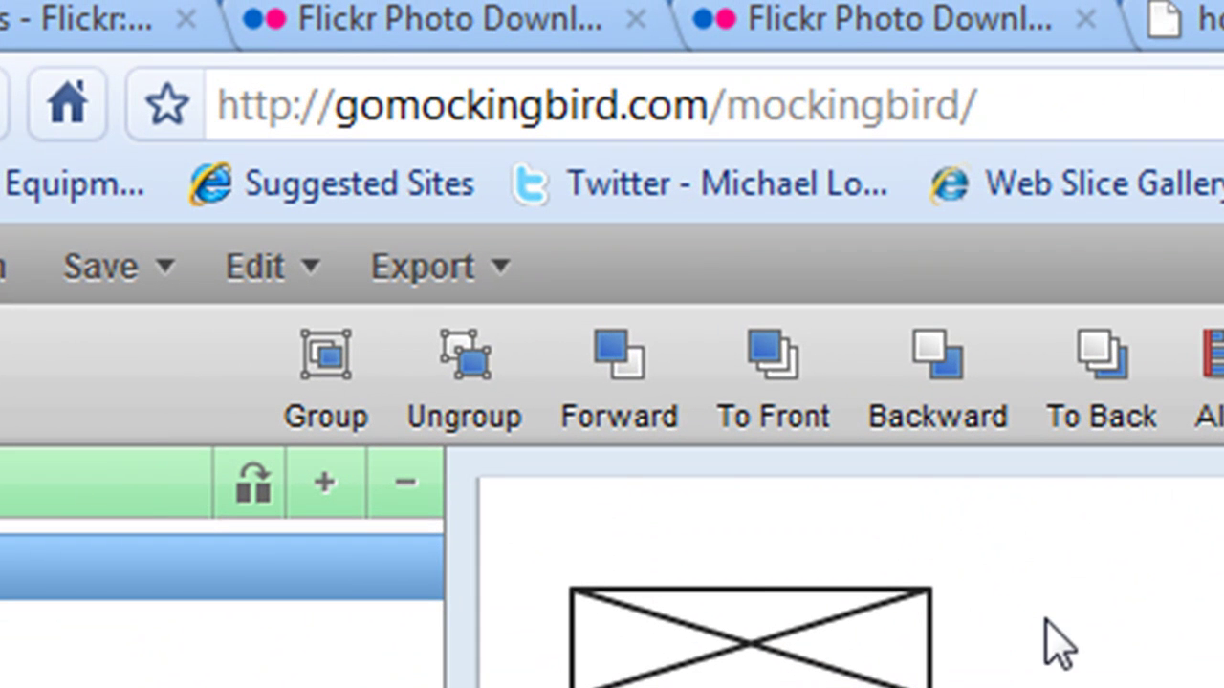
left_click(402, 213)
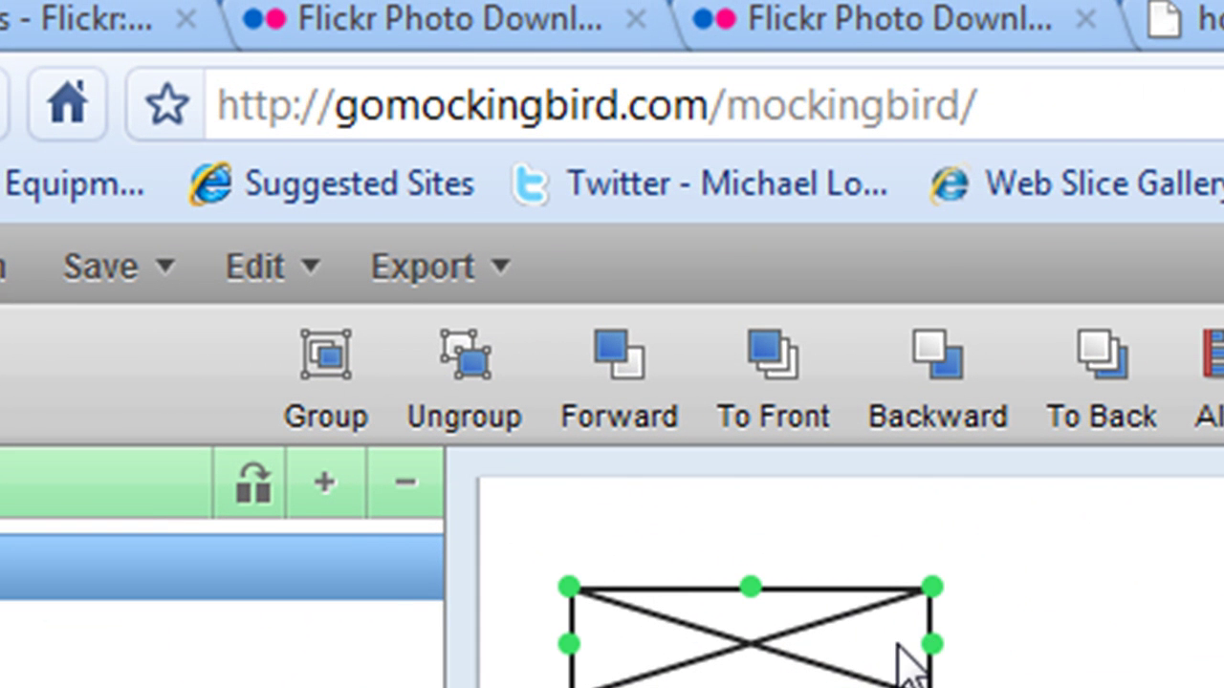
left_click(1006, 664)
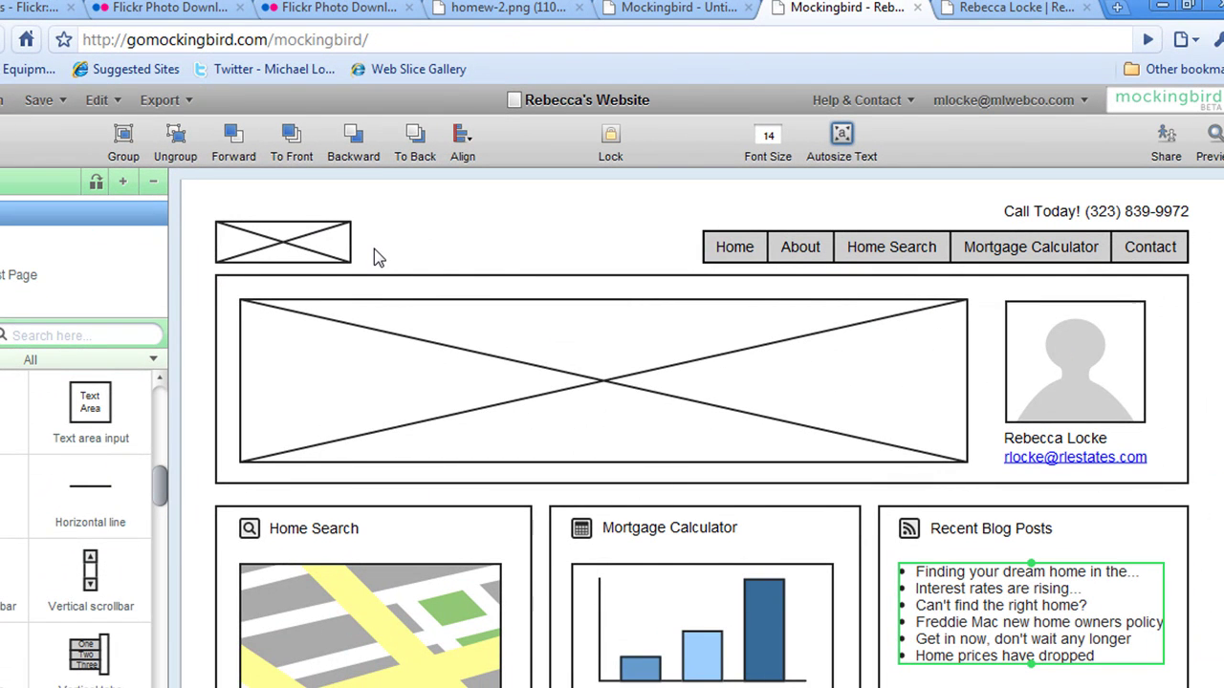
Step: Review the wireframe's main blocks: the banner frame, the three content boxes and the rest of the page
left_click(381, 281)
left_click(238, 553)
left_click(543, 567)
left_click(872, 647)
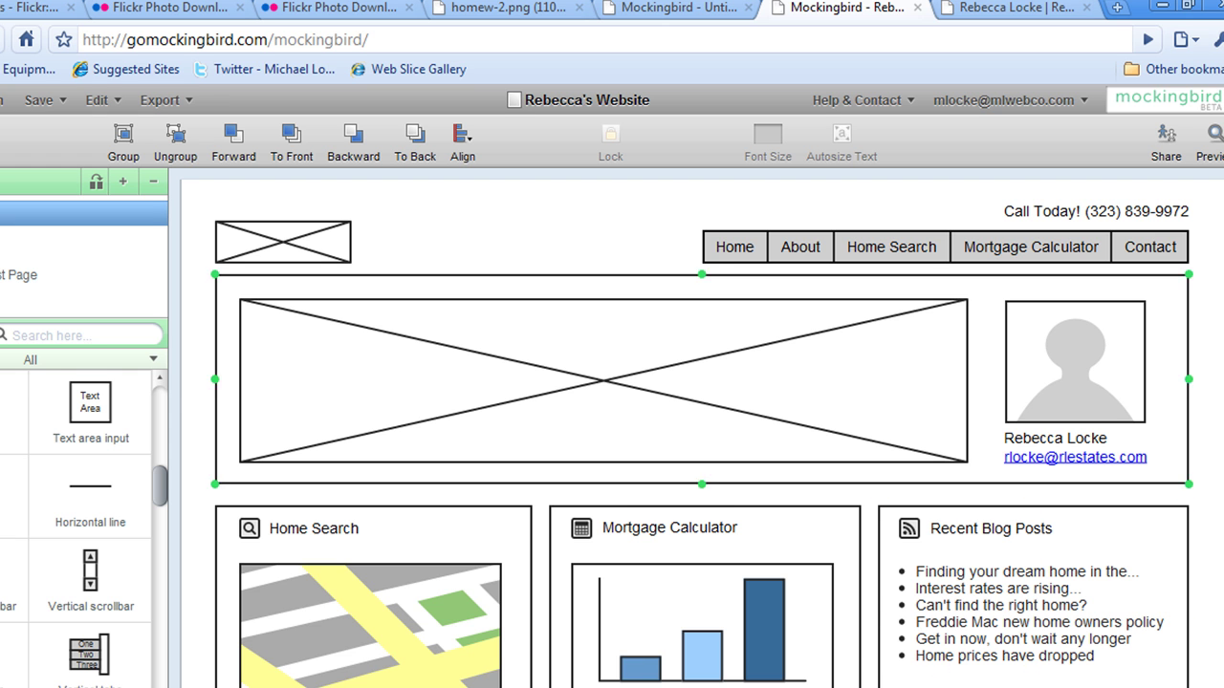
scroll(1209, 506, "down", 5)
scroll(1204, 506, "up", 4)
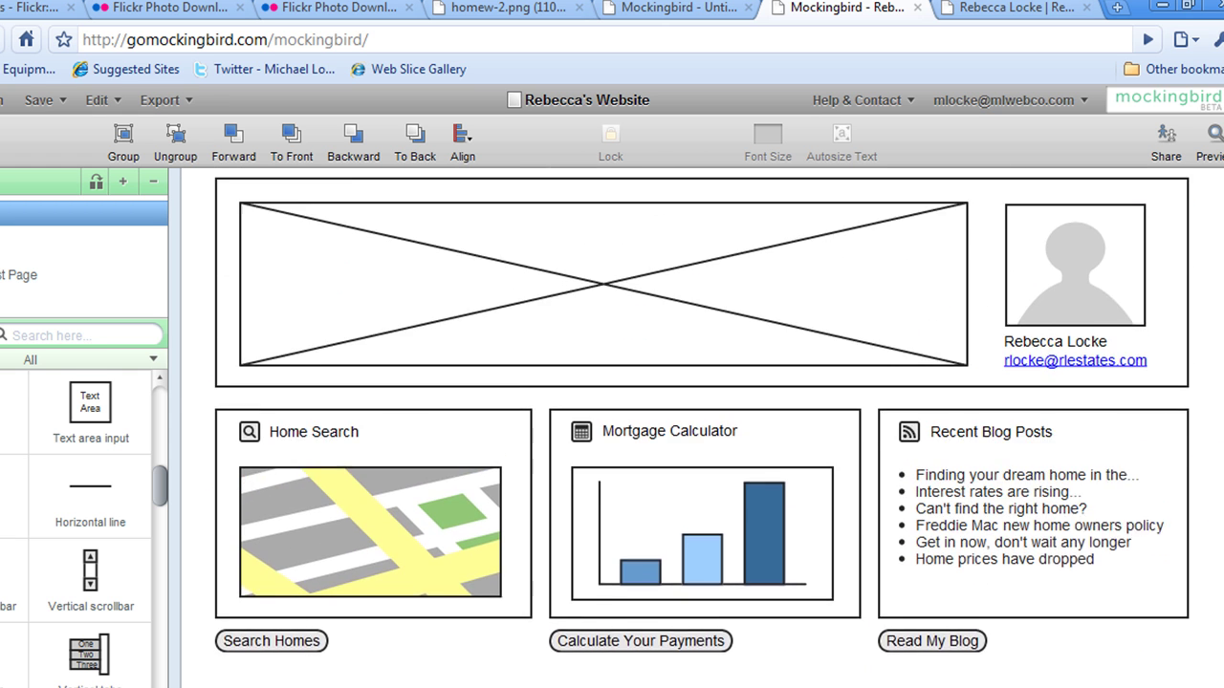
scroll(1205, 506, "up", 2)
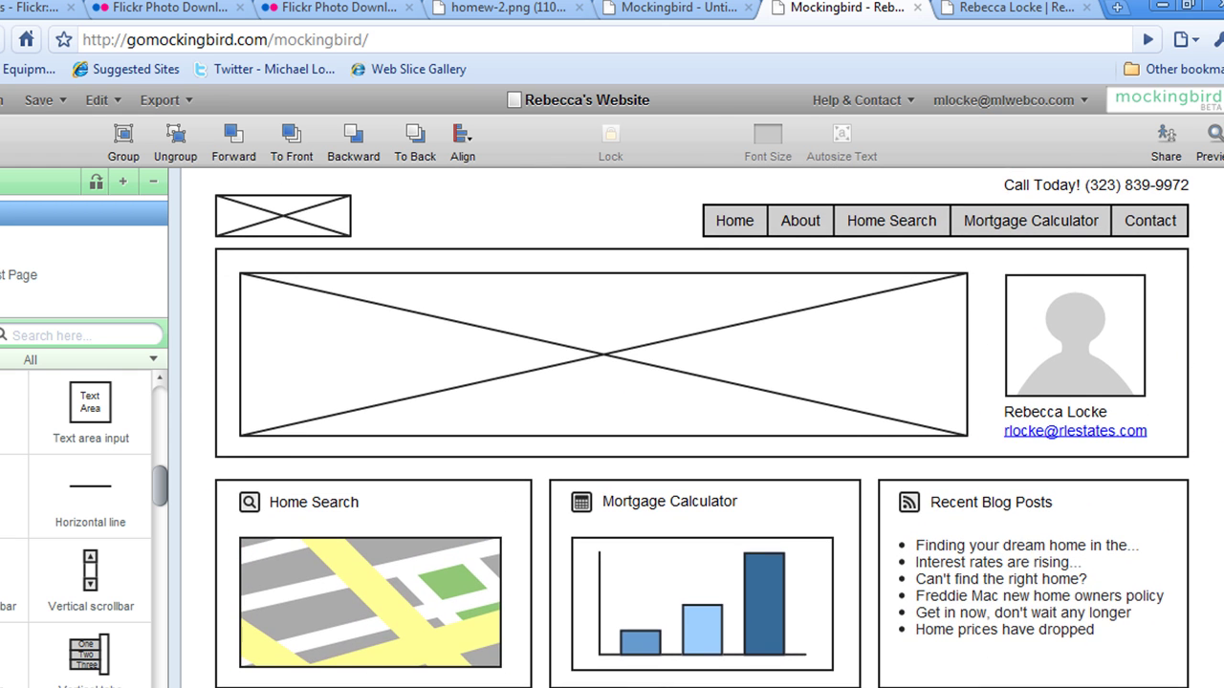
Step: Switch to Adobe Fireworks and delete all six grey shapes from the Untitled-1.png canvas
key("alt+Tab")
left_click_drag(131, 193, 1125, 556)
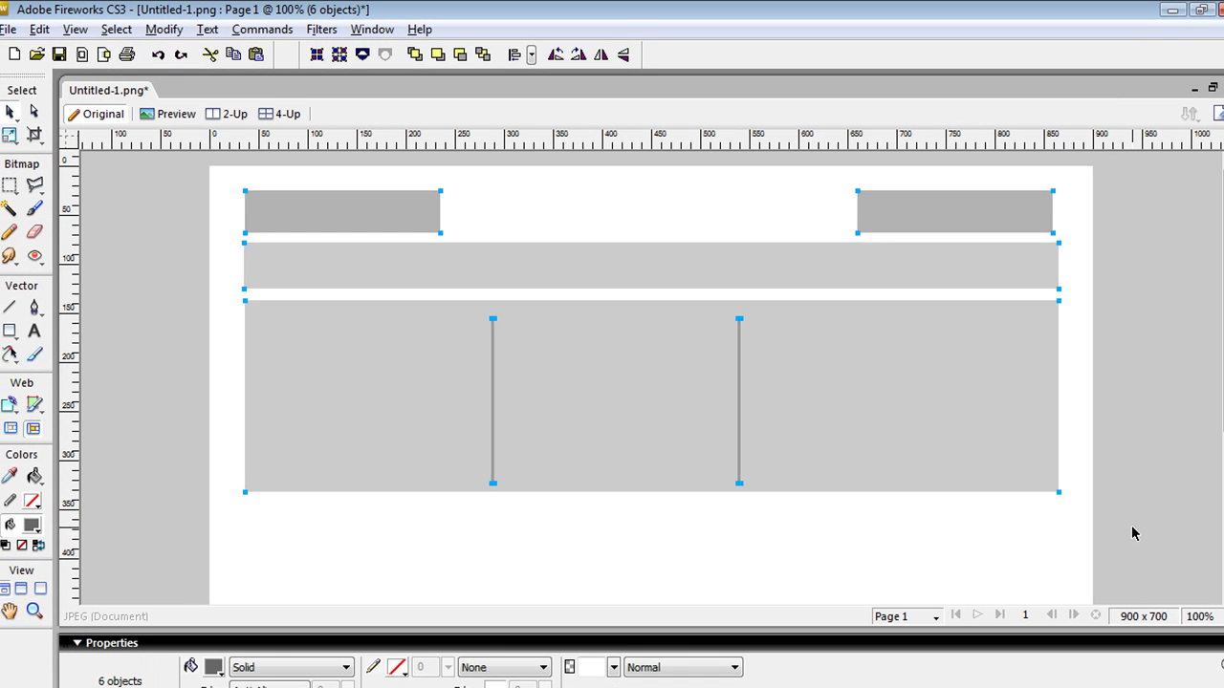
key("Delete")
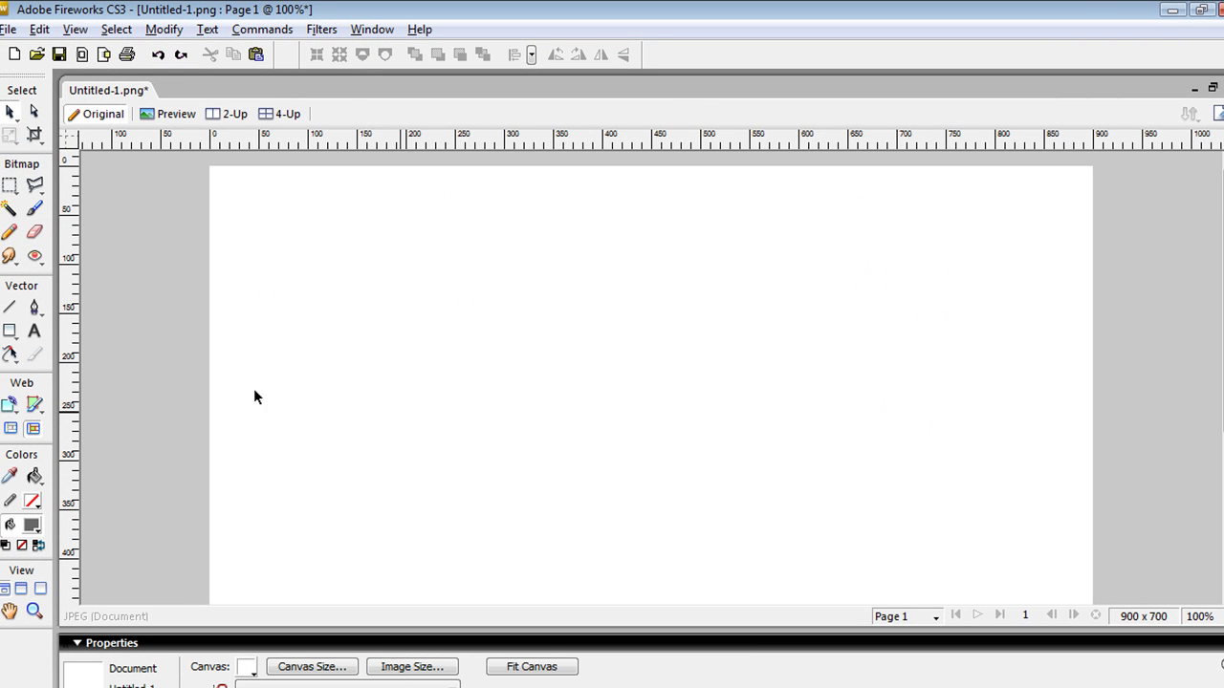
Step: Draw a dark grey rectangle about 830 by 77 pixels across the upper canvas and nudge it slightly to the right
left_click(10, 331)
left_click_drag(235, 205, 1050, 281)
left_click(11, 113)
left_click(115, 215)
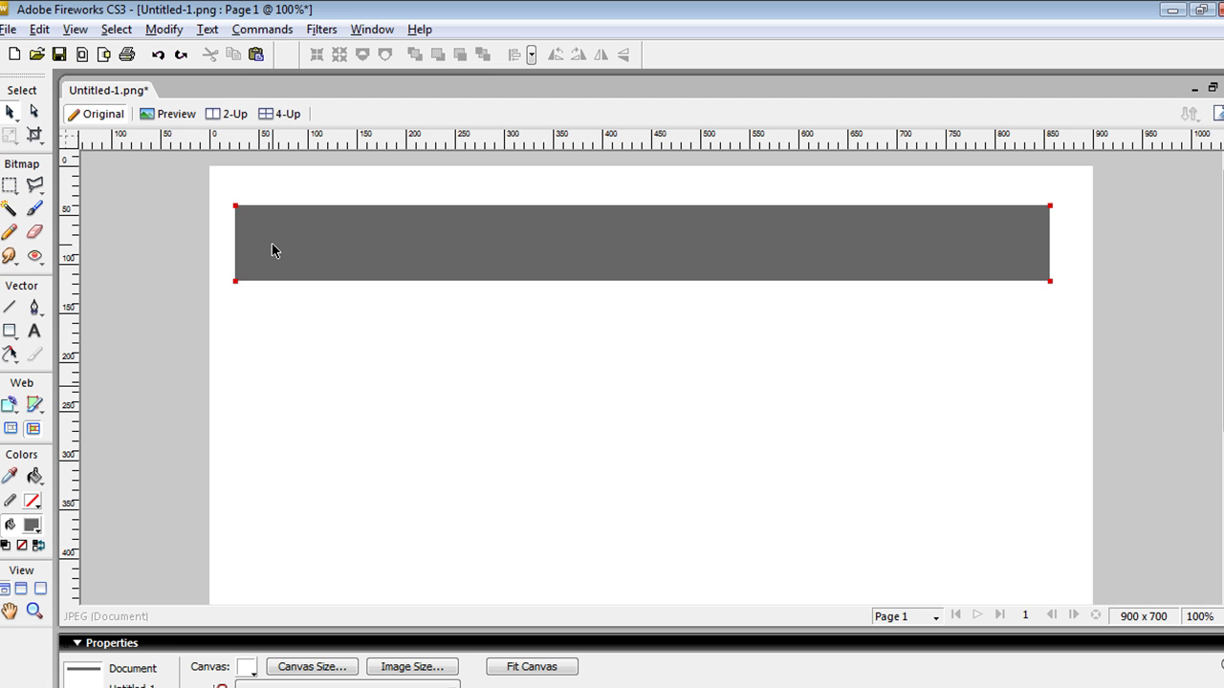
left_click_drag(284, 241, 290, 241)
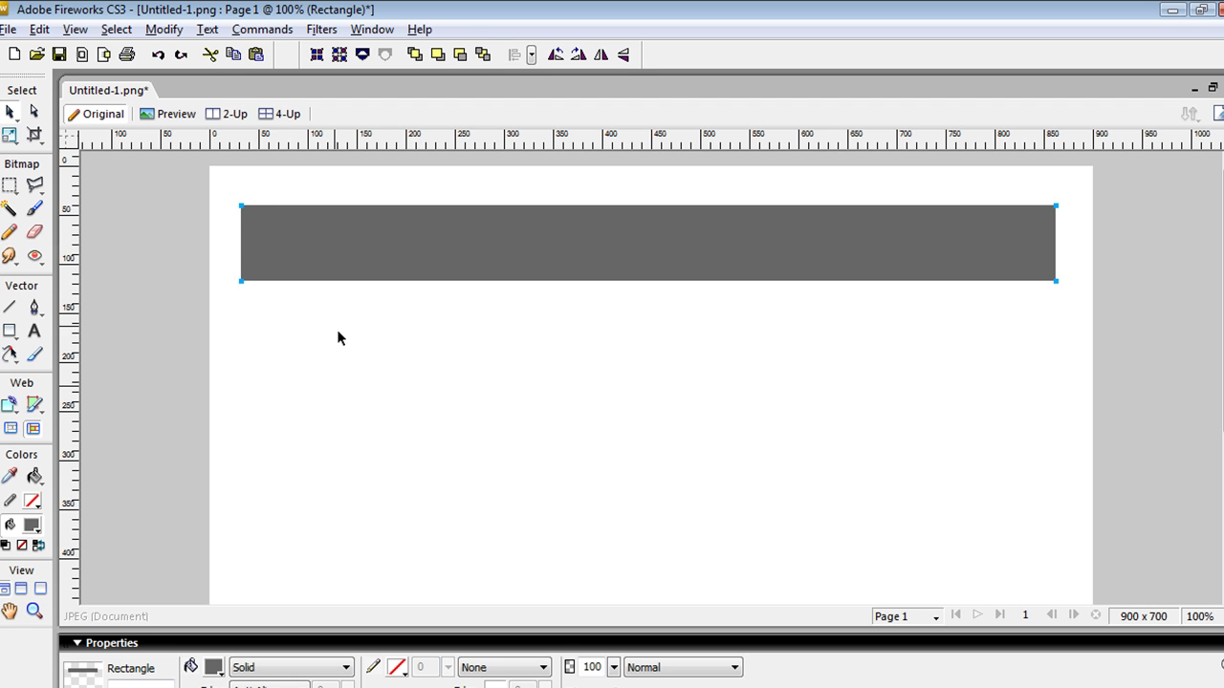
Step: Check the Mockingbird wireframe for reference and duplicate the grey rectangle directly below the first, leaving a small gap
key("alt+Tab")
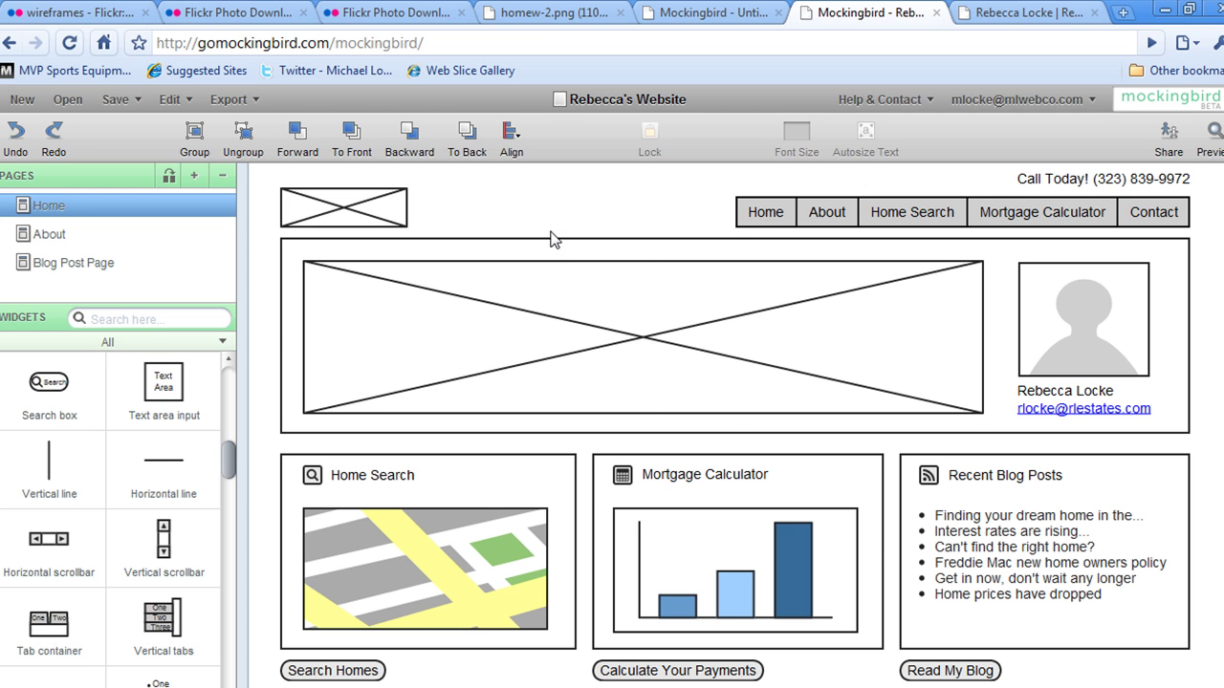
key("alt+Tab")
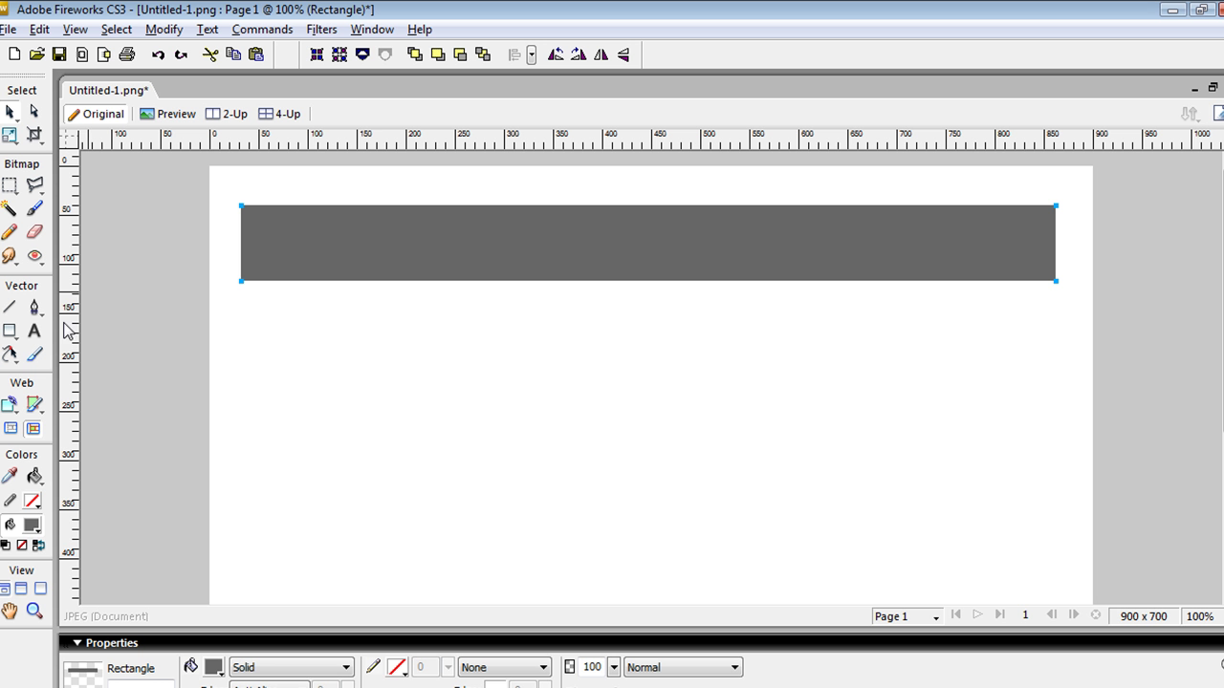
left_click_drag(305, 255, 301, 340)
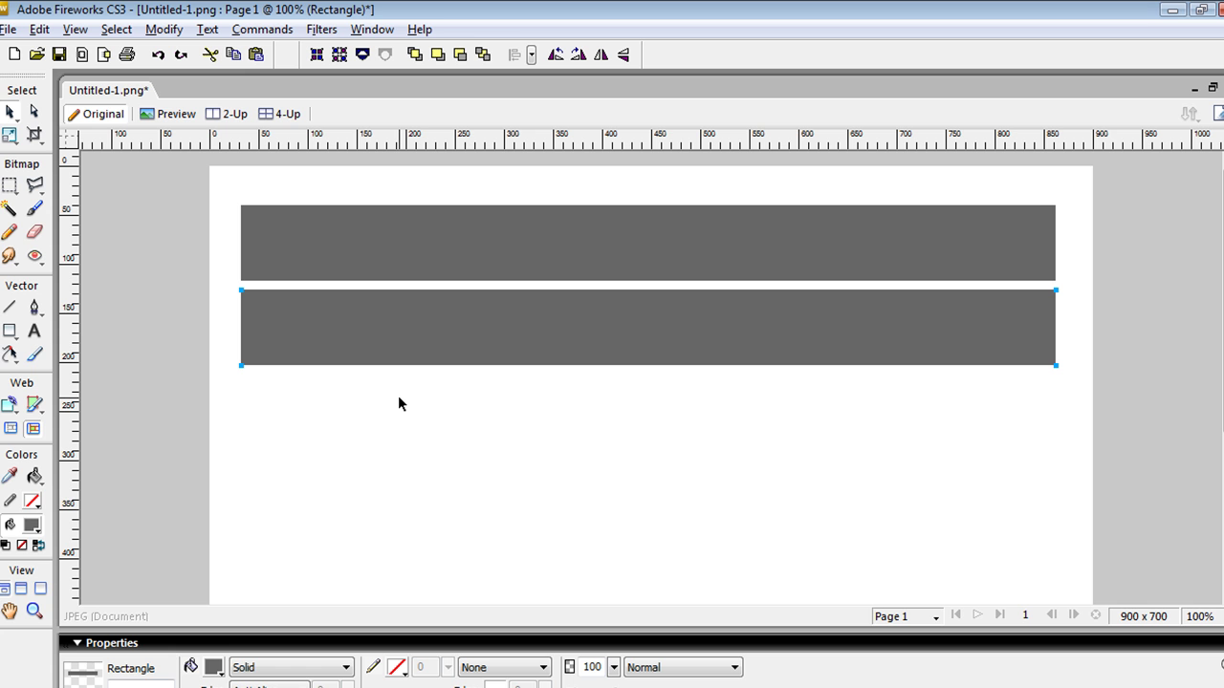
Step: Switch back to the browser and look over the wireframe examples in the Flickr search results
key("alt+Tab")
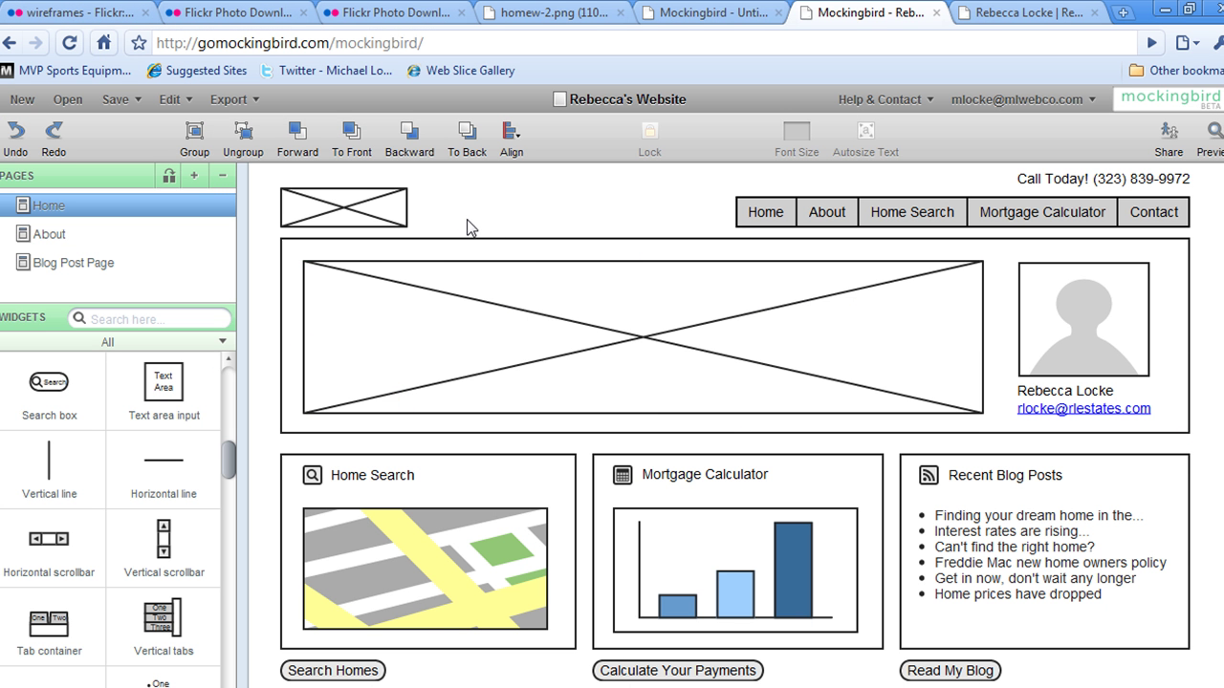
left_click(632, 525)
left_click(115, 13)
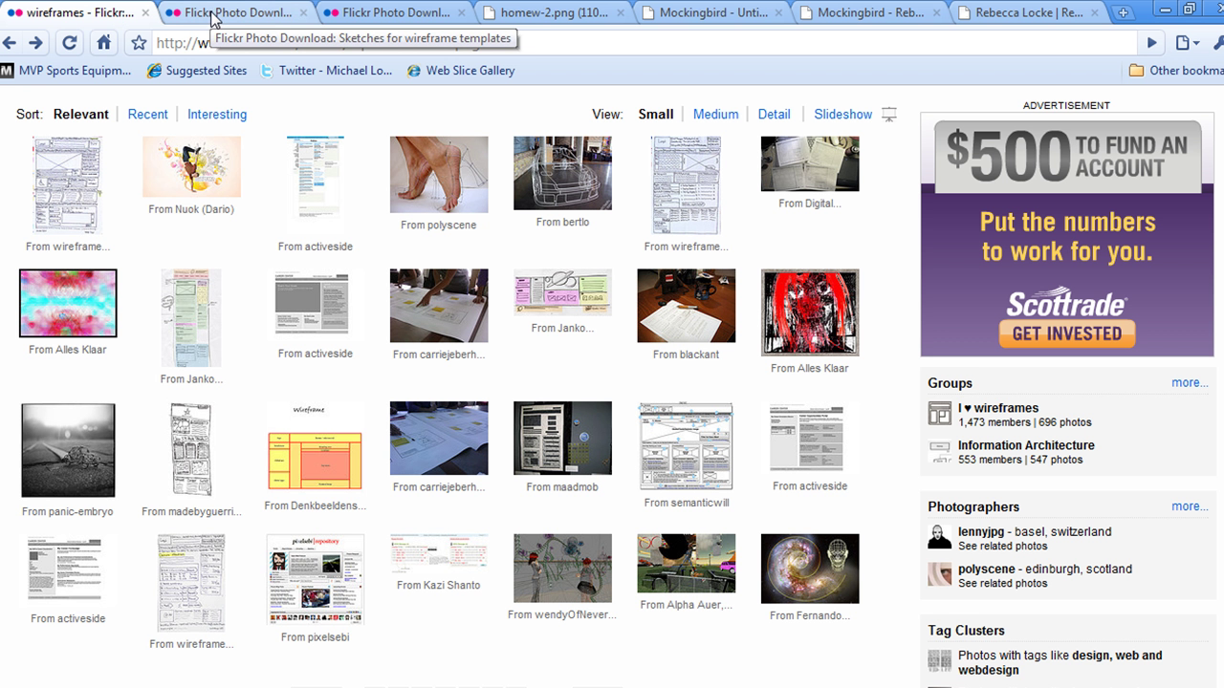
scroll(456, 292, "up", 3)
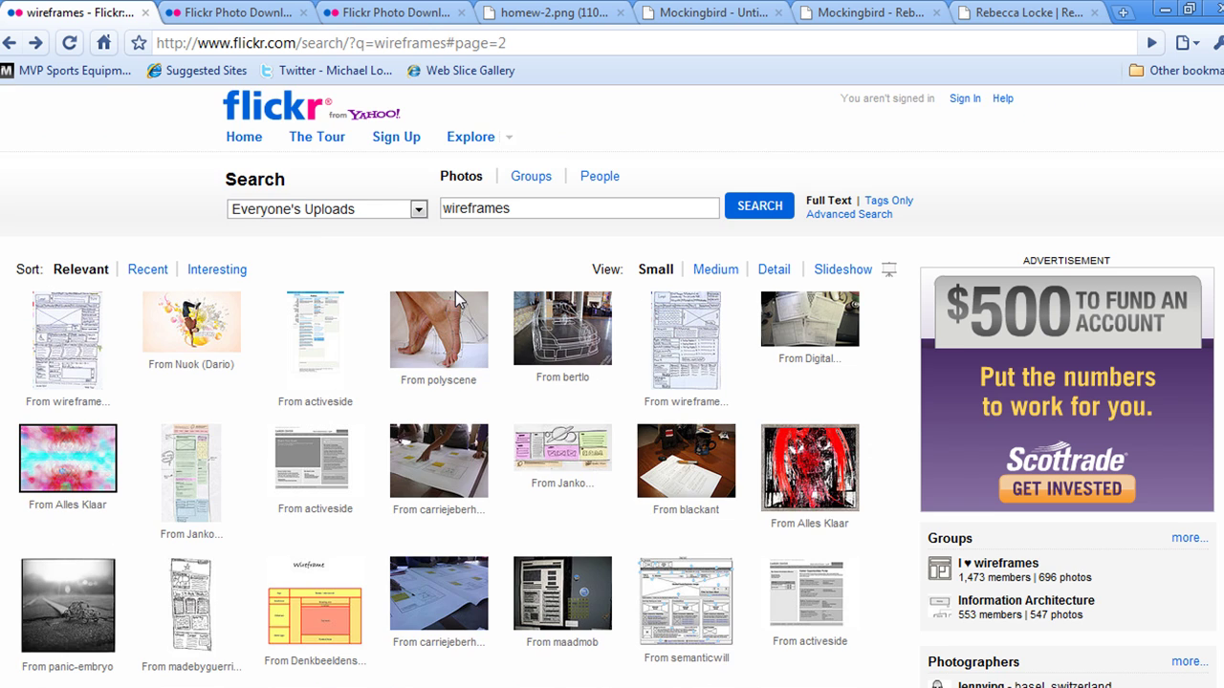
scroll(555, 330, "down", 2)
left_click_drag(554, 386, 572, 401)
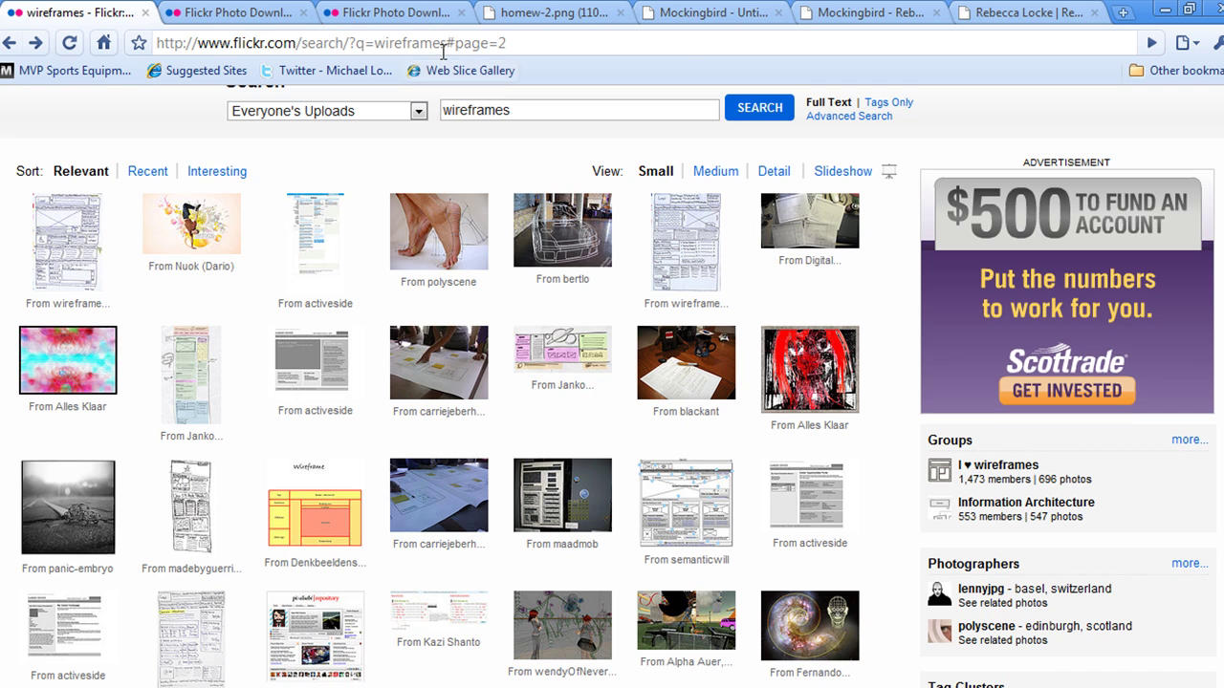
Step: Revisit the untitled sample mockup and look over the finished real estate wireframe's content boxes, navigation bar and header
left_click(559, 17)
left_click(693, 18)
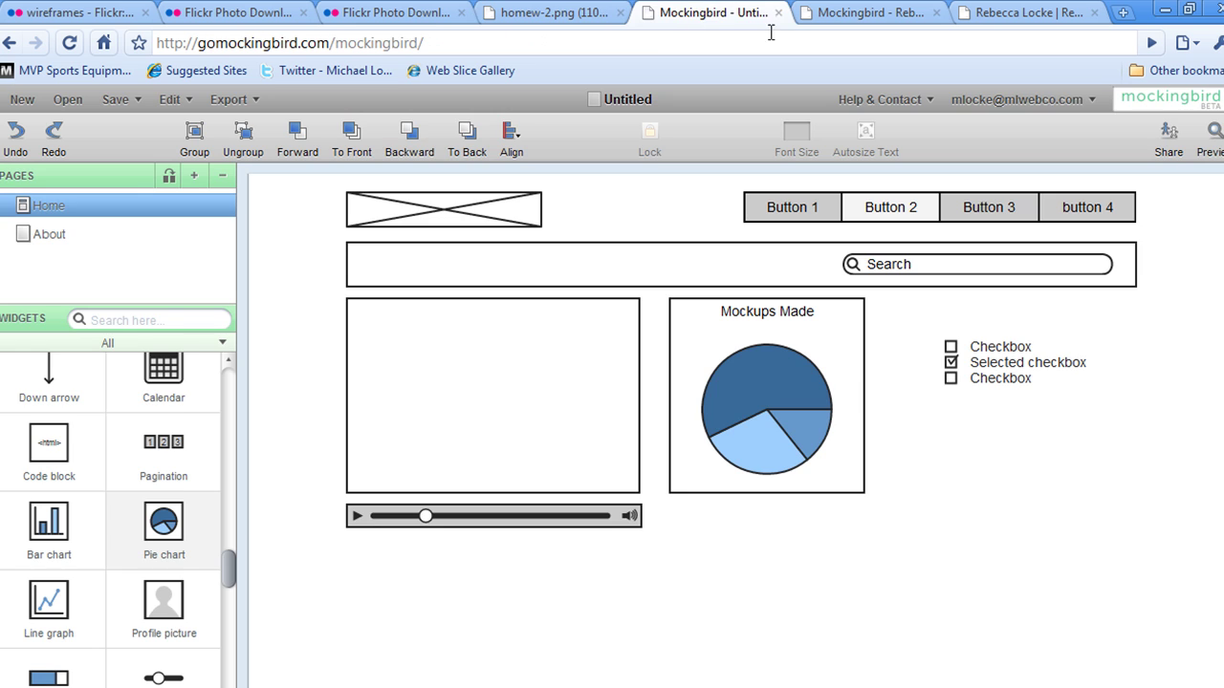
left_click(861, 14)
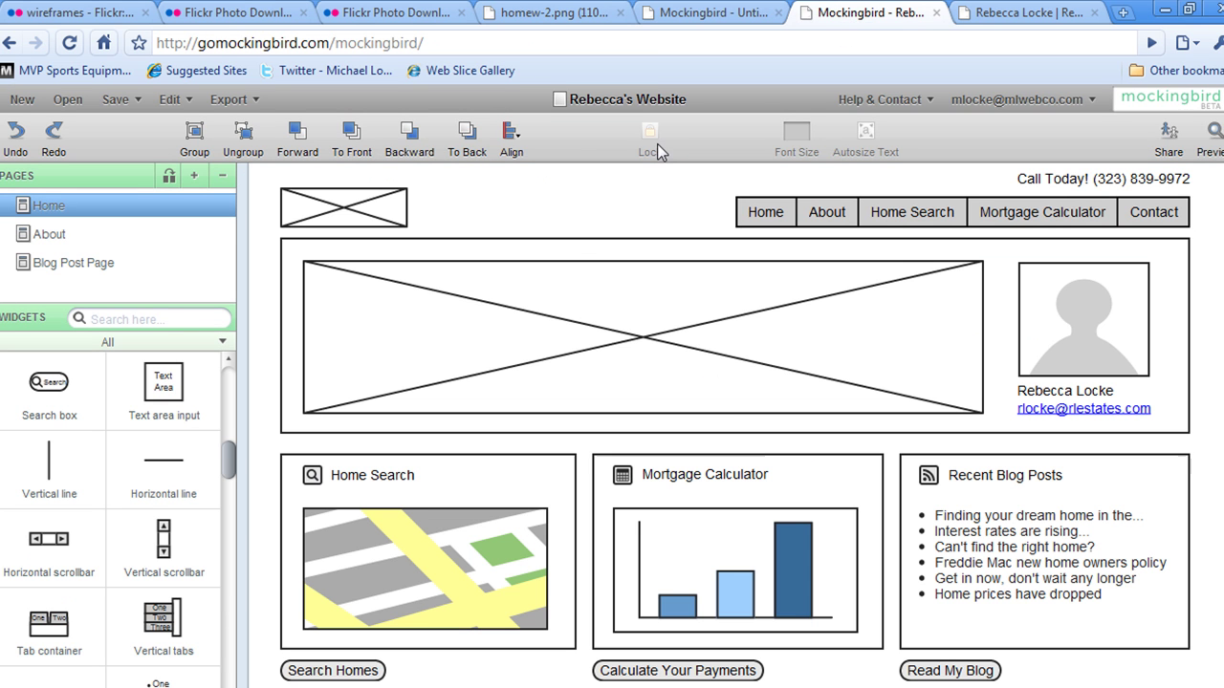
left_click(529, 583)
left_click(765, 565)
left_click(1037, 202)
left_click(1172, 242)
key("Escape")
scroll(1220, 287, "up", 1)
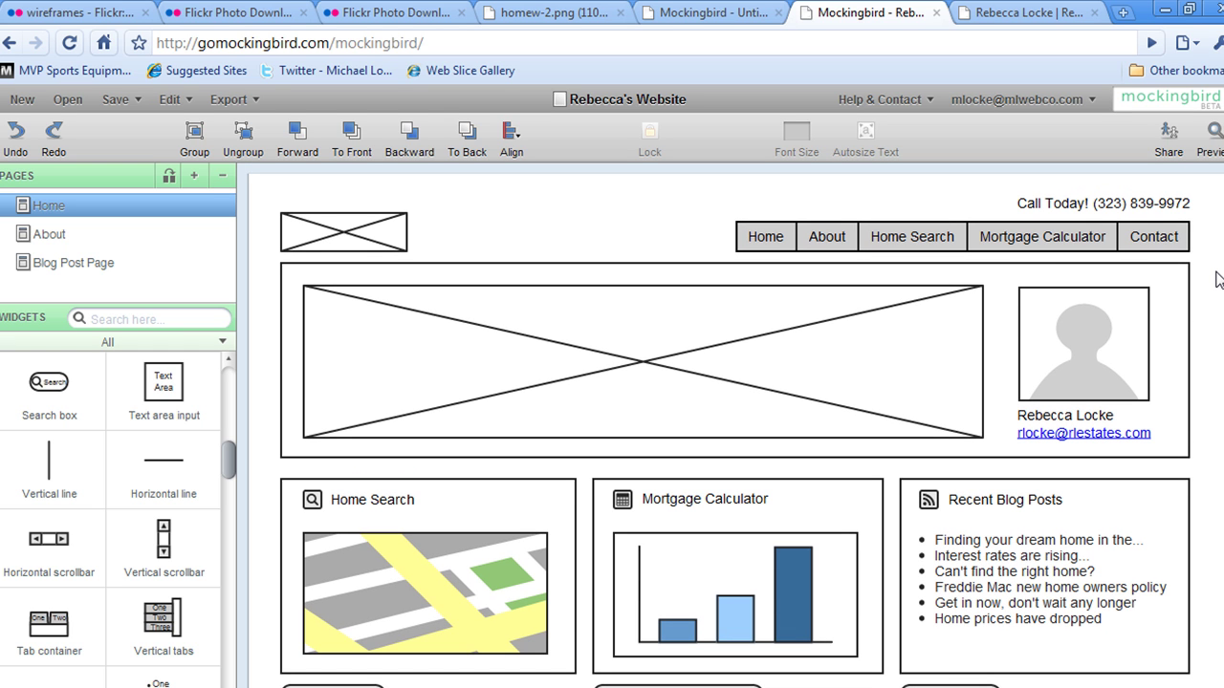